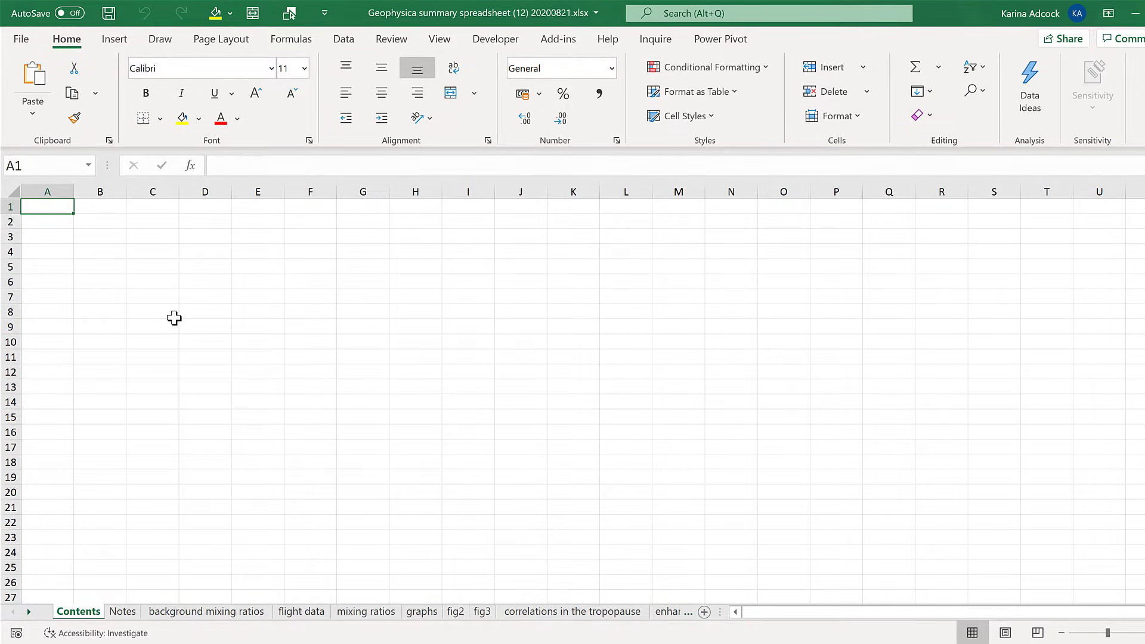
# Reach the From Workbook import option under Data > Get Data > From File
pyautogui.click(352, 39)
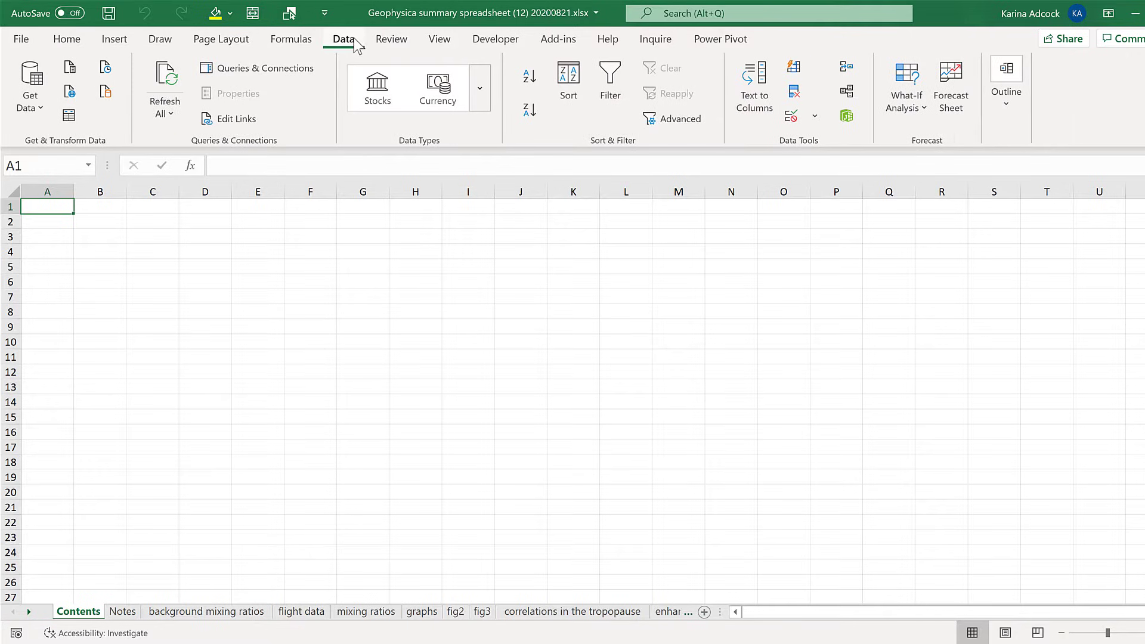
pyautogui.click(40, 102)
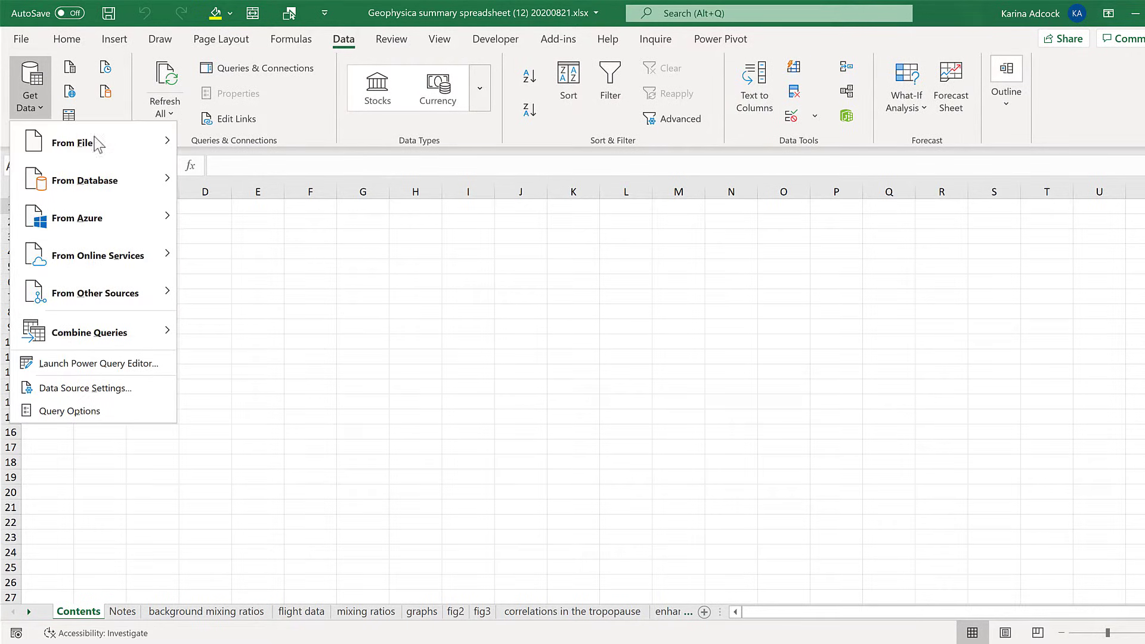
pyautogui.moveTo(120, 146)
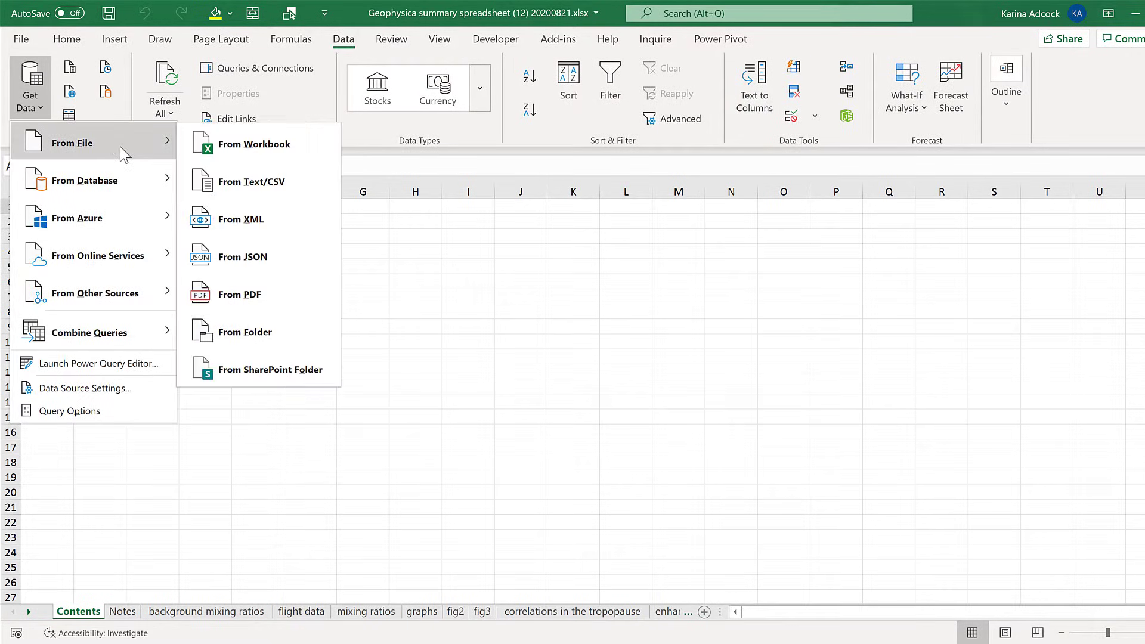
# Choose 'Geophysica summary spreadsheet (12) 20200821.xlsx' as the workbook to import
pyautogui.click(310, 145)
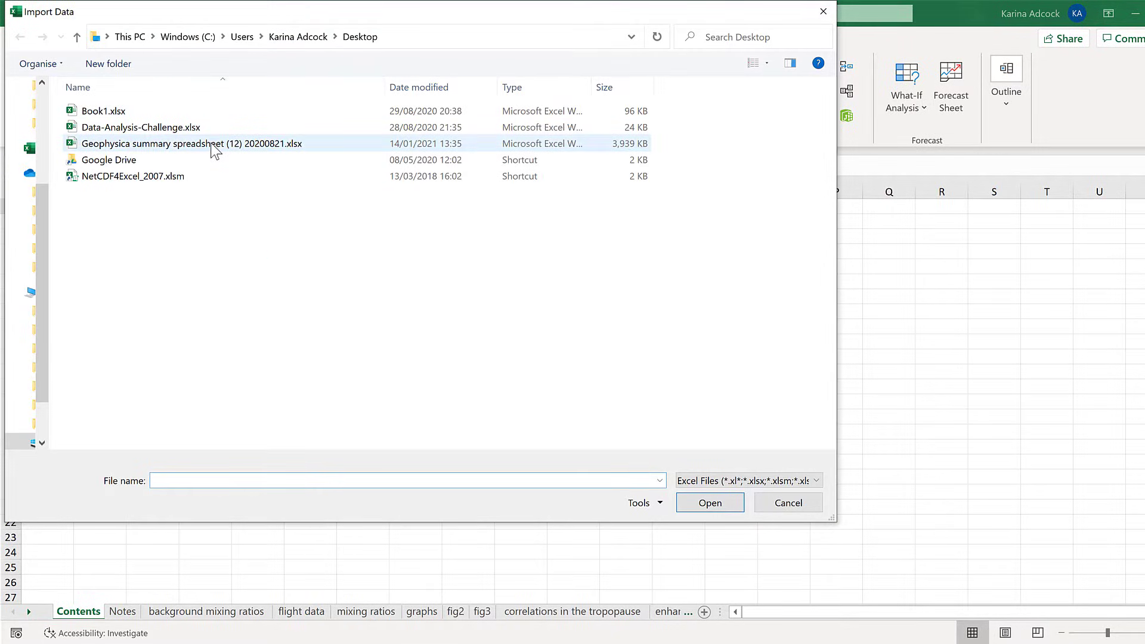
pyautogui.click(210, 144)
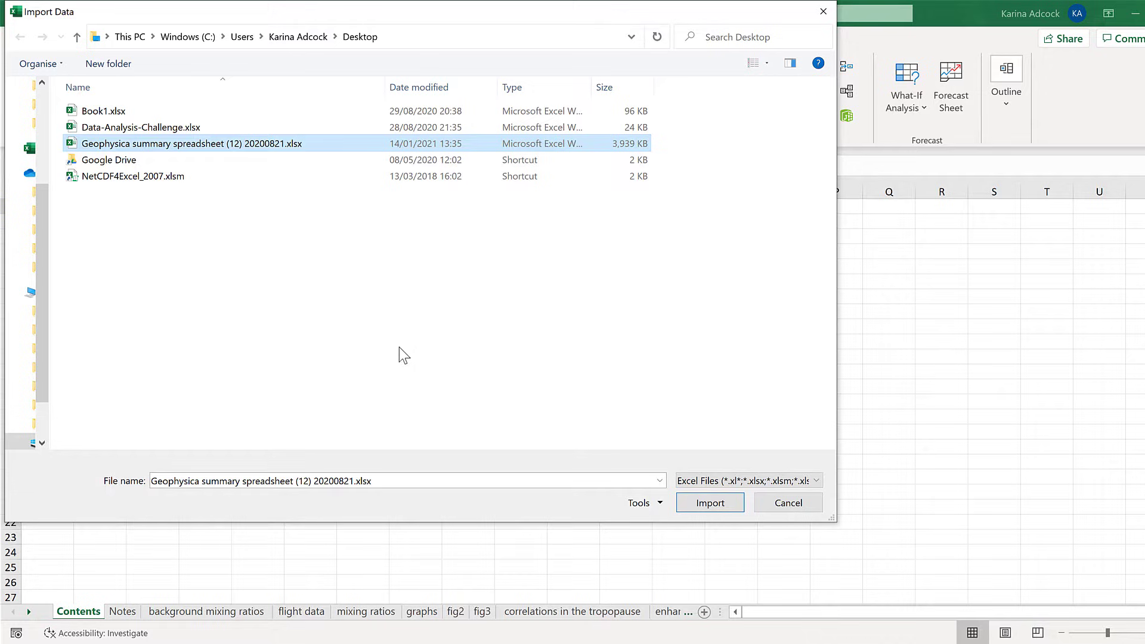
pyautogui.click(678, 502)
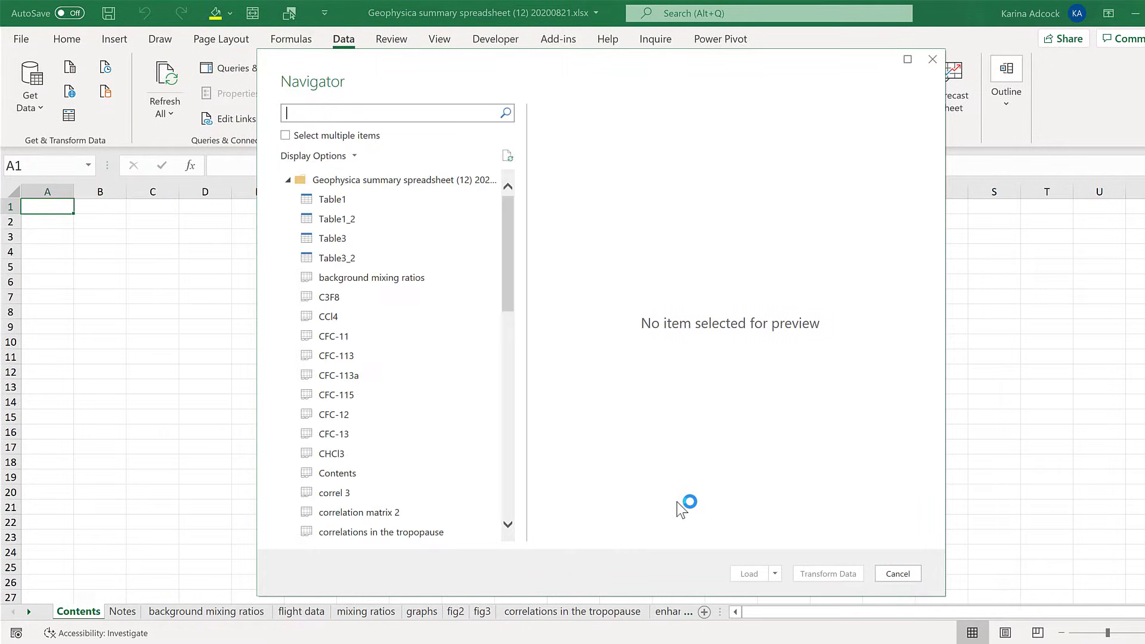
# Select the workbook root node in Navigator as the import source
pyautogui.scroll(-5, 423, 298)
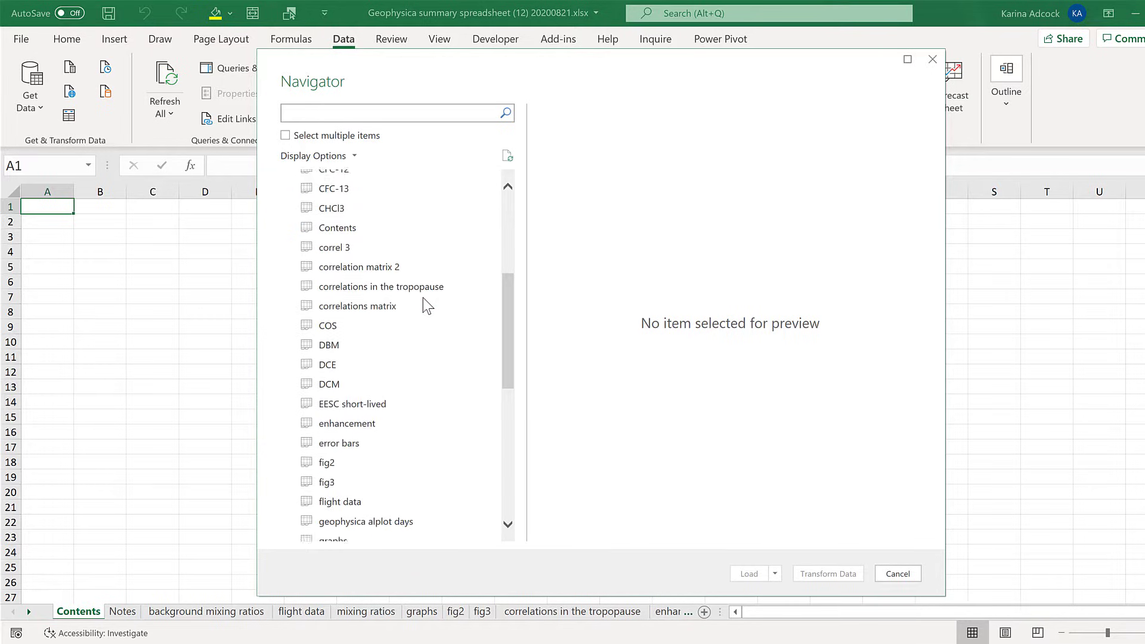
pyautogui.scroll(3, 424, 305)
pyautogui.scroll(3, 424, 307)
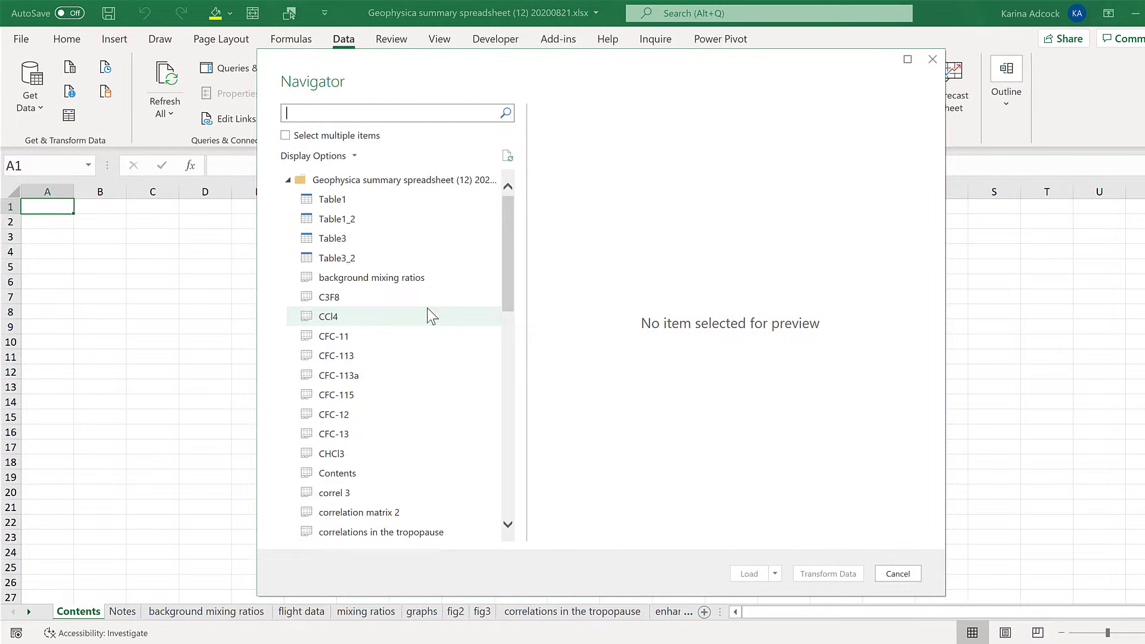
pyautogui.click(414, 181)
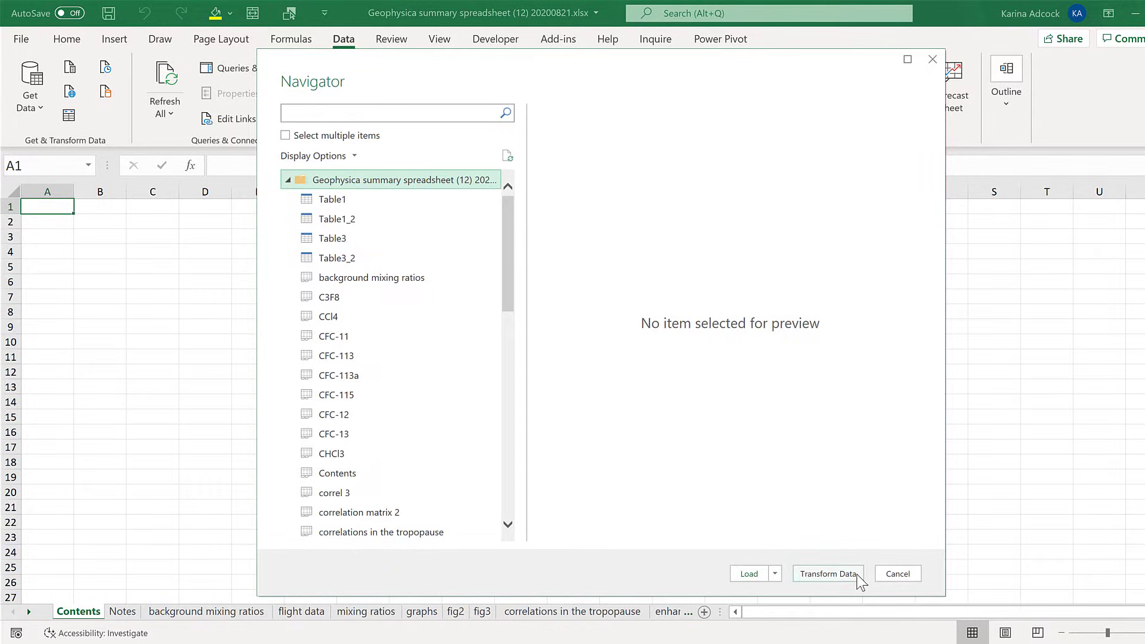
# Bring the workbook's 55-item object list into Power Query Editor
pyautogui.click(827, 573)
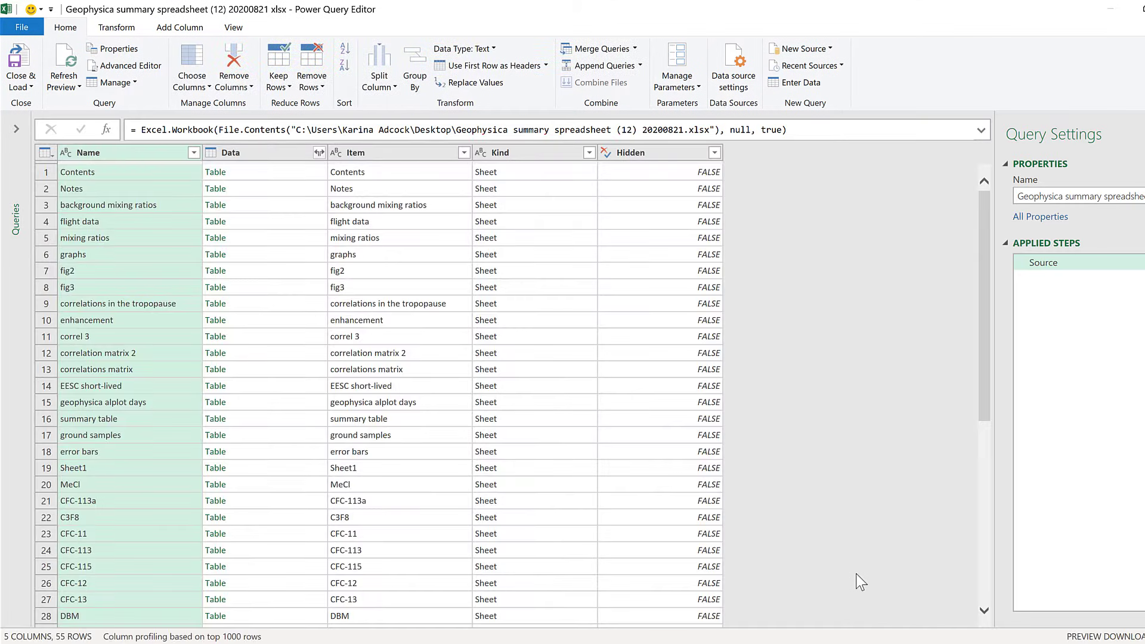
pyautogui.scroll(-7, 170, 213)
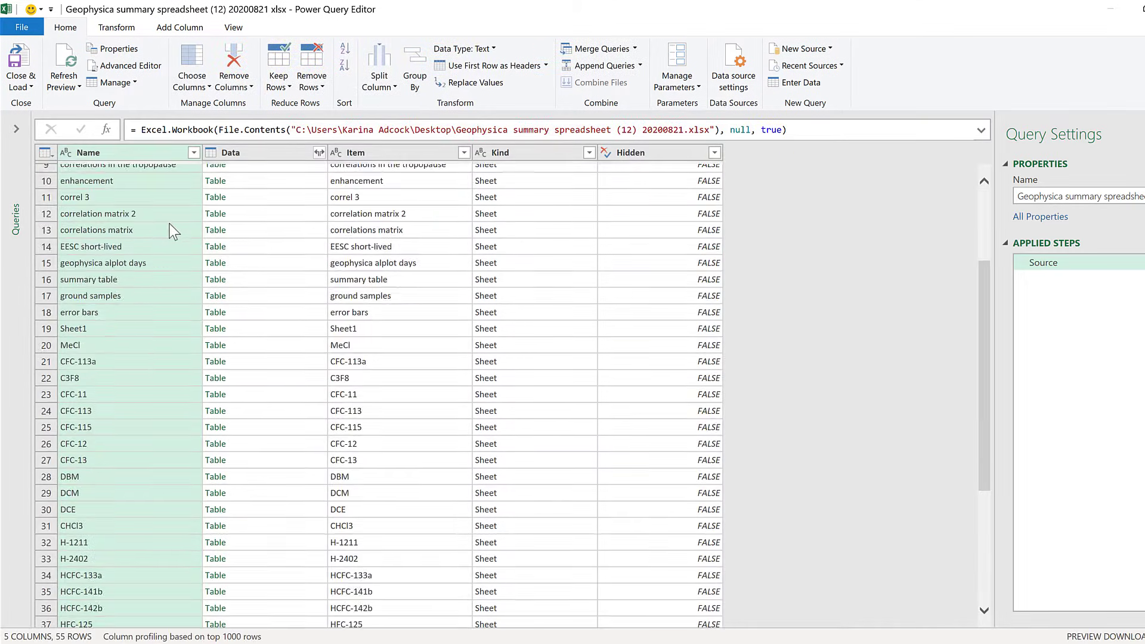
pyautogui.scroll(-2, 169, 229)
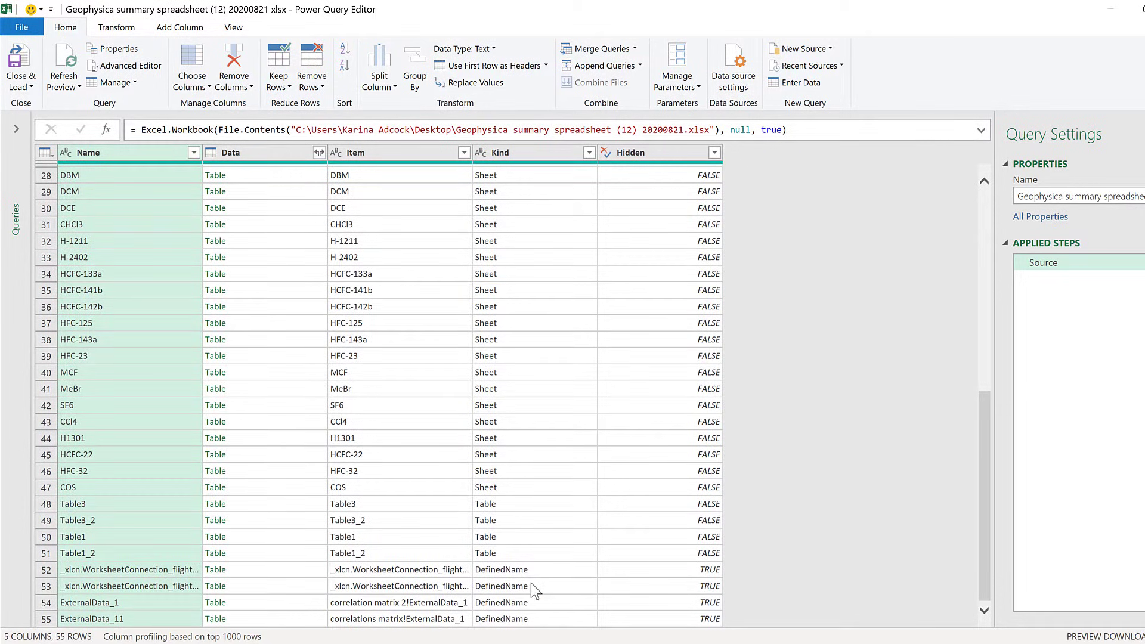
pyautogui.scroll(9, 530, 493)
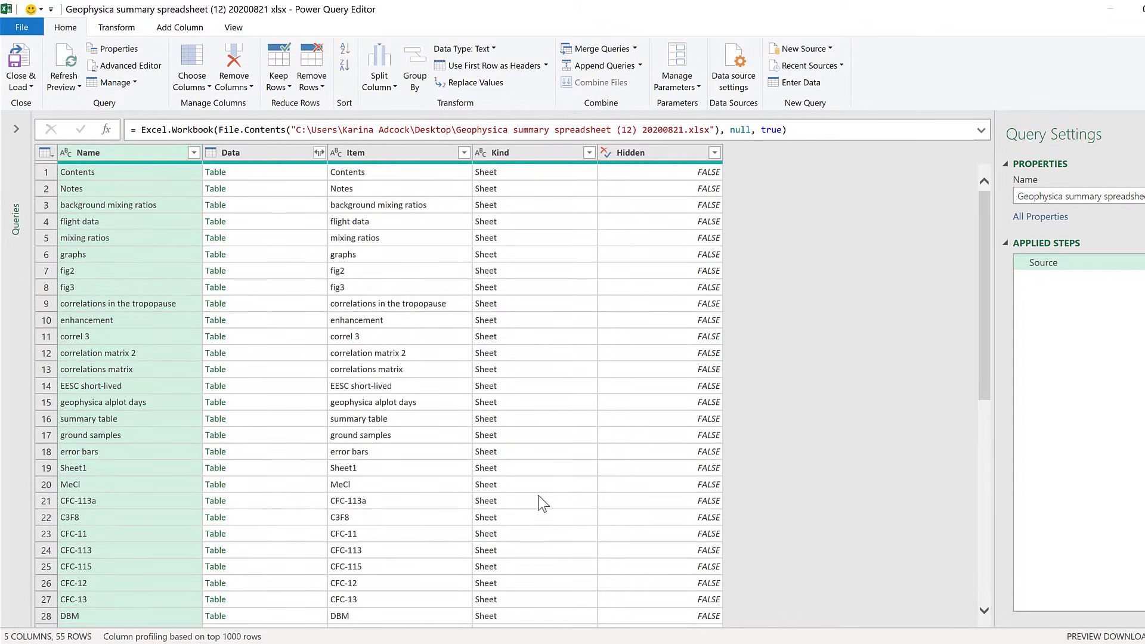
# Filter the Kind column to Sheet only, leaving 47 rows
pyautogui.click(588, 154)
pyautogui.click(368, 316)
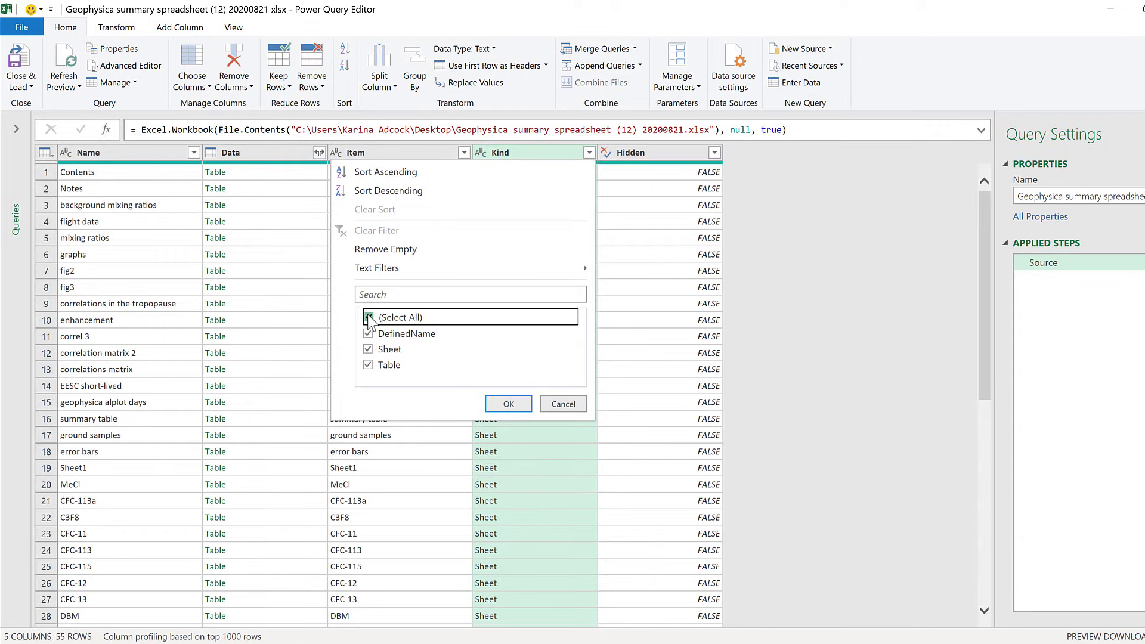
pyautogui.click(369, 348)
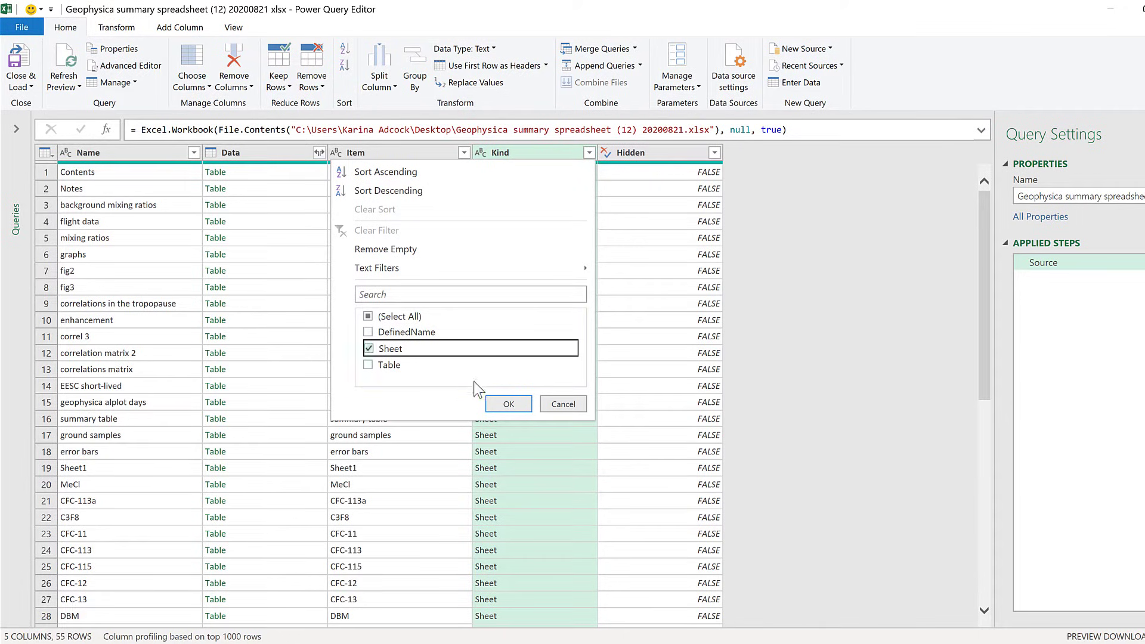
pyautogui.click(507, 405)
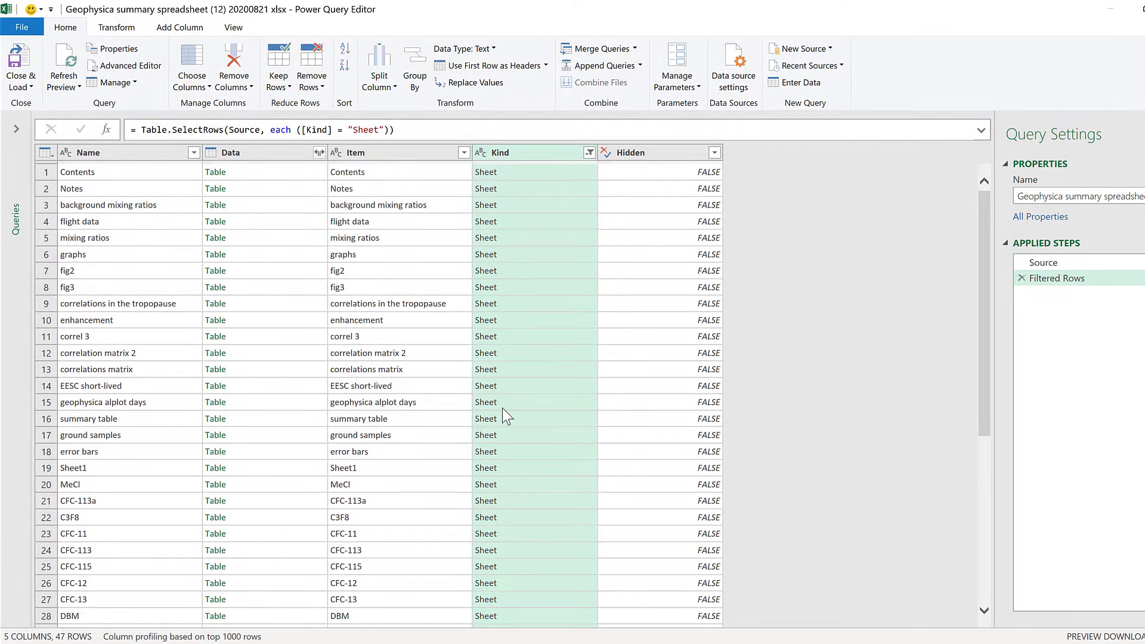
# Remove all columns except Name, keeping the 47 sheet names
pyautogui.click(126, 158)
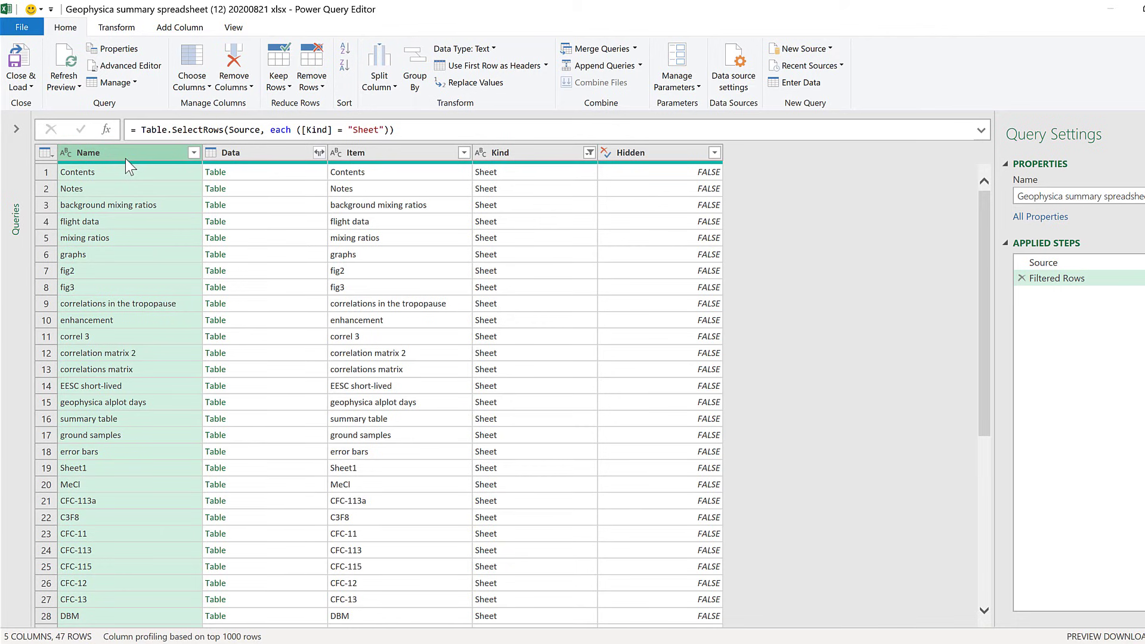
pyautogui.rightClick(125, 157)
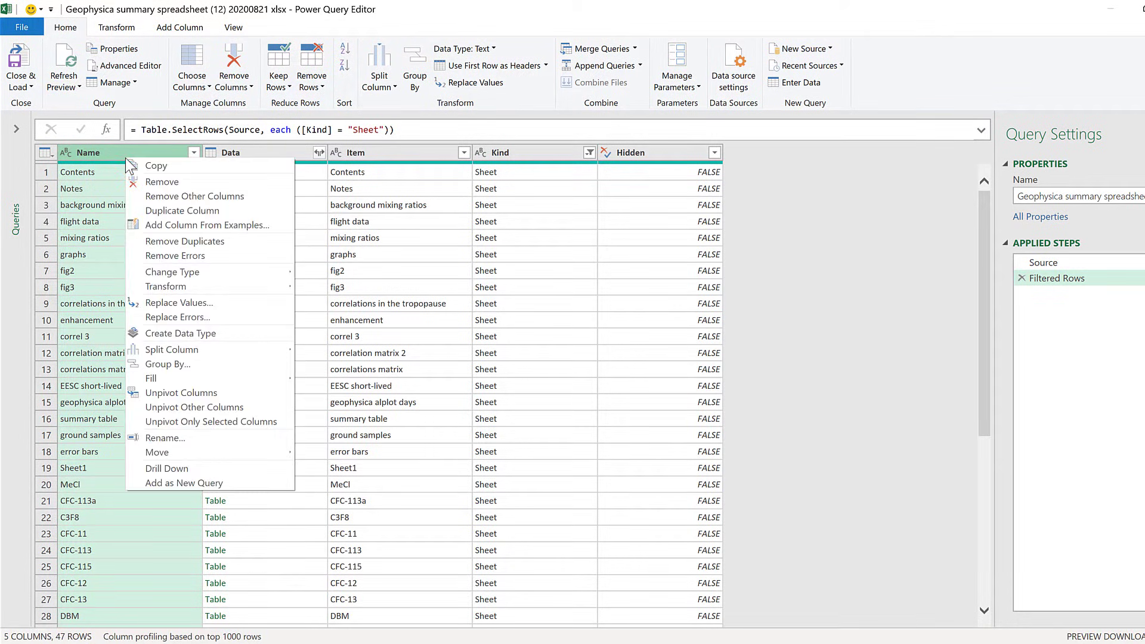
pyautogui.click(187, 195)
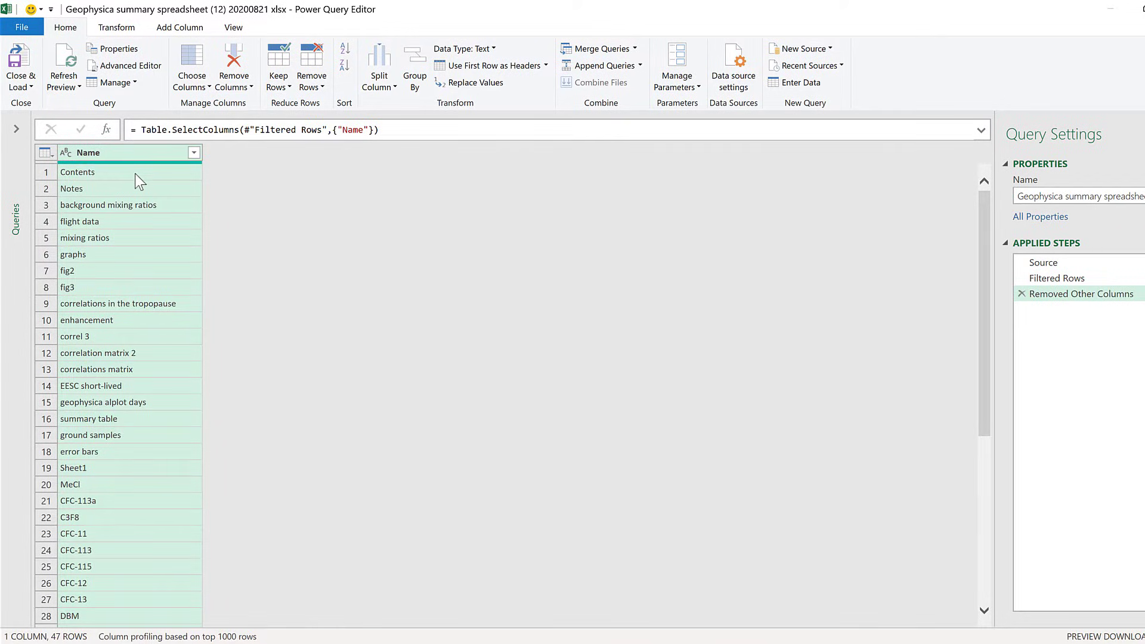
pyautogui.scroll(-4, 166, 287)
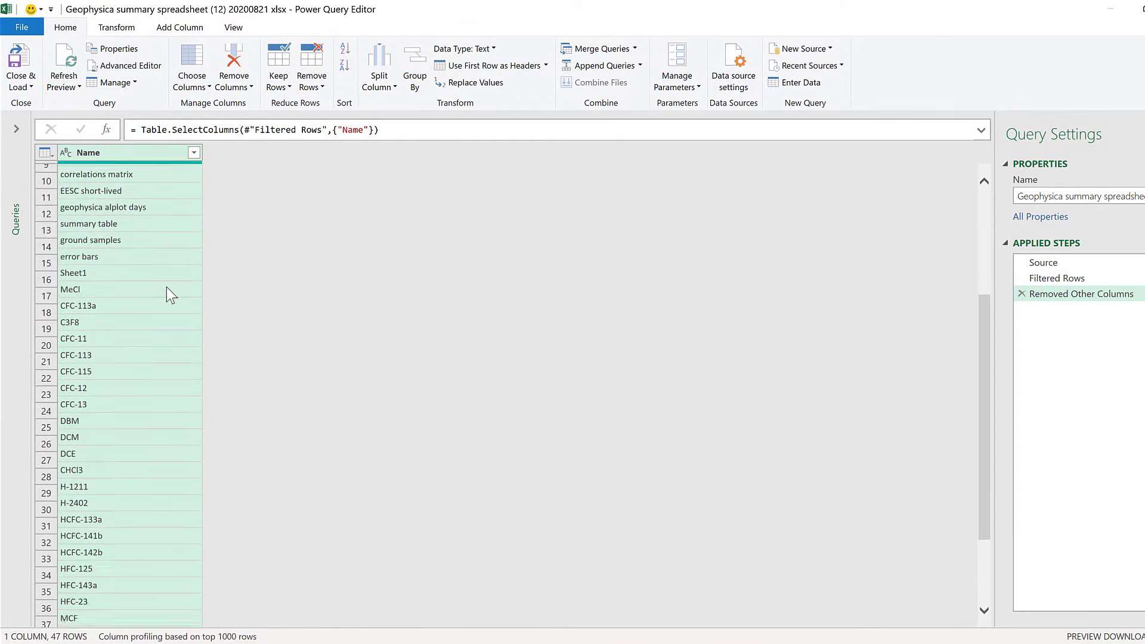
pyautogui.scroll(-3, 170, 295)
pyautogui.scroll(6, 170, 295)
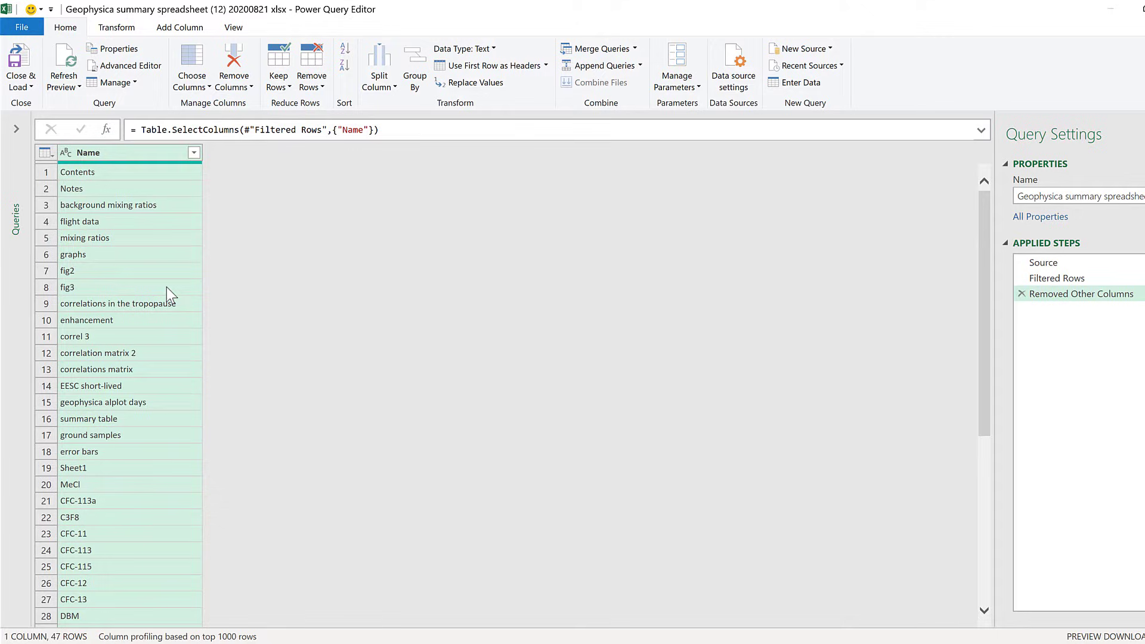
# Close & Load the query as a table at cell A1 of the existing Contents sheet
pyautogui.click(21, 85)
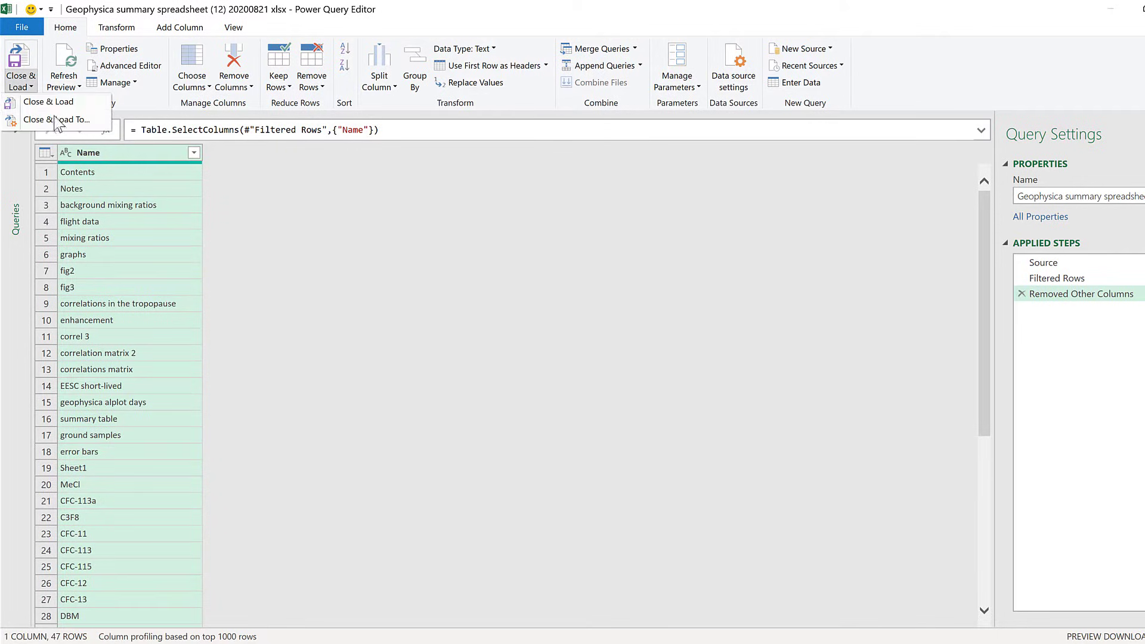
pyautogui.click(61, 120)
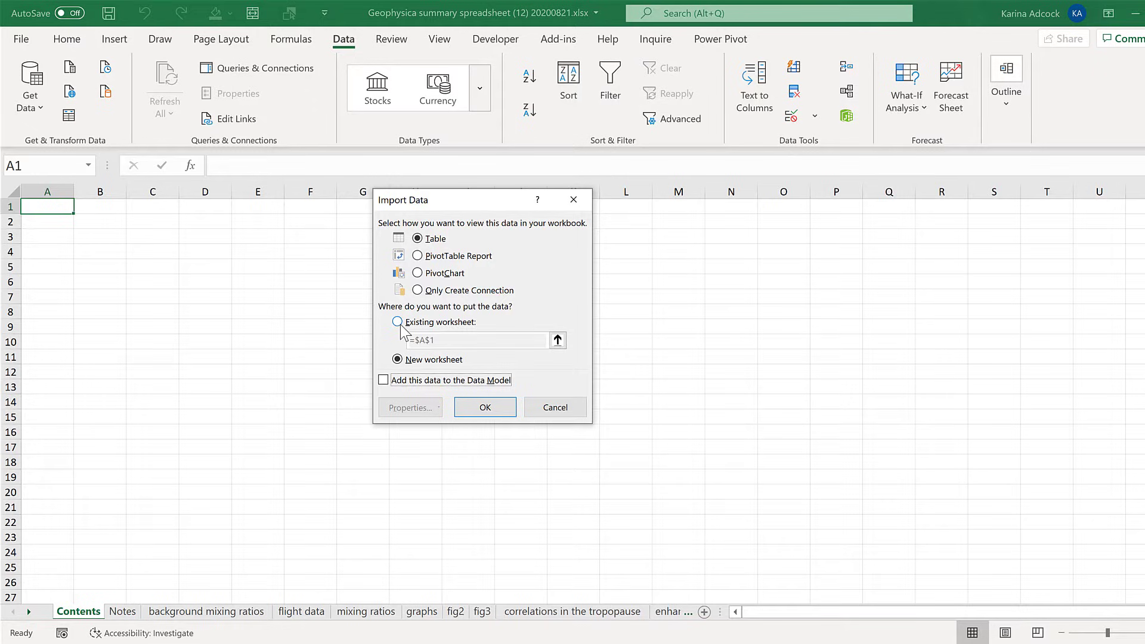
pyautogui.click(397, 322)
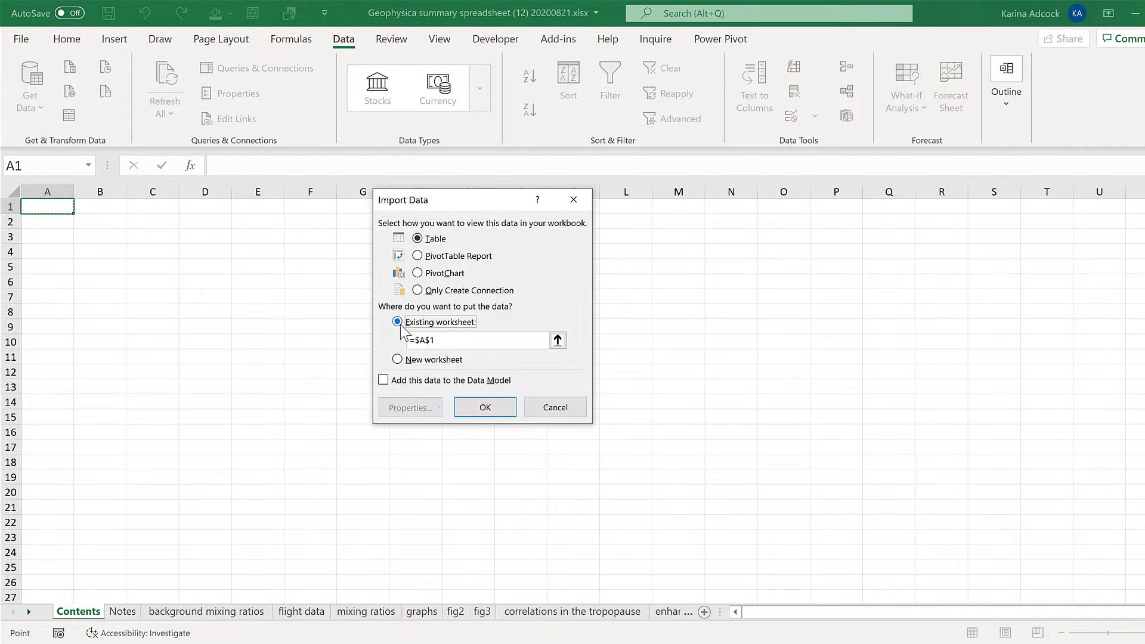
pyautogui.click(51, 210)
pyautogui.click(496, 413)
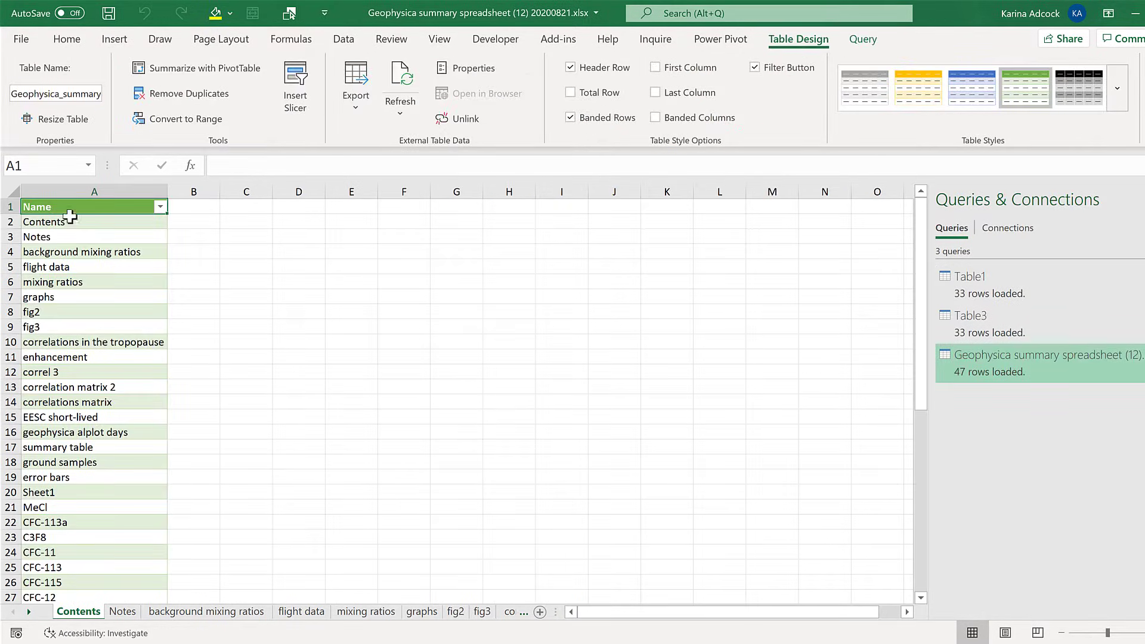
# Enter the header 'Link' in B1 to add a second table column
pyautogui.scroll(-4, 95, 279)
pyautogui.scroll(-6, 96, 279)
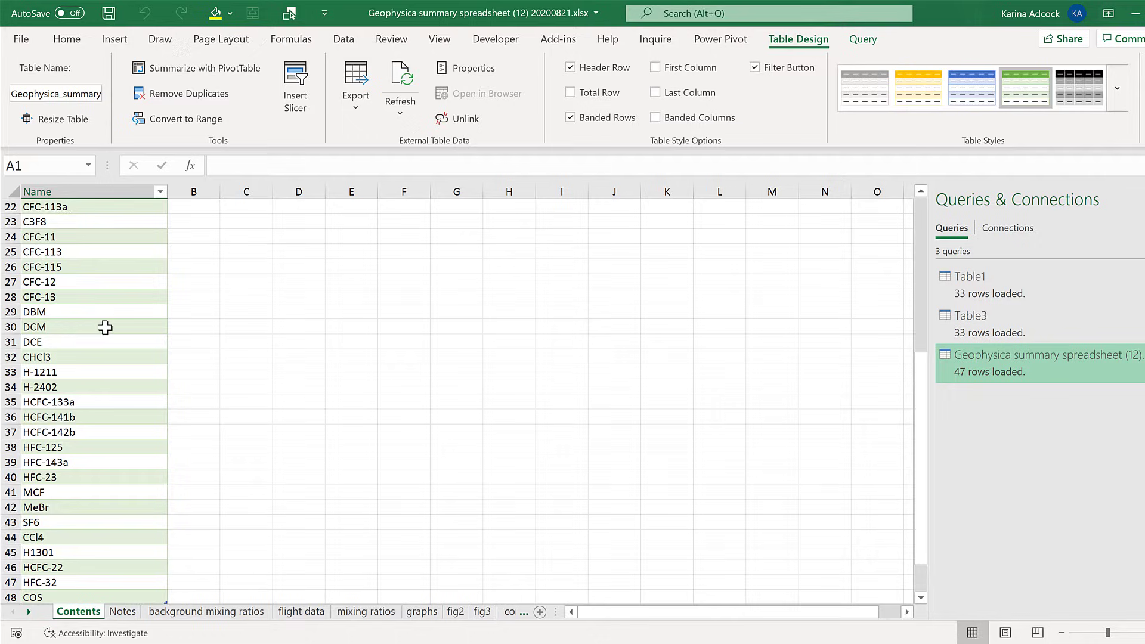
pyautogui.scroll(5, 99, 329)
pyautogui.scroll(5, 96, 331)
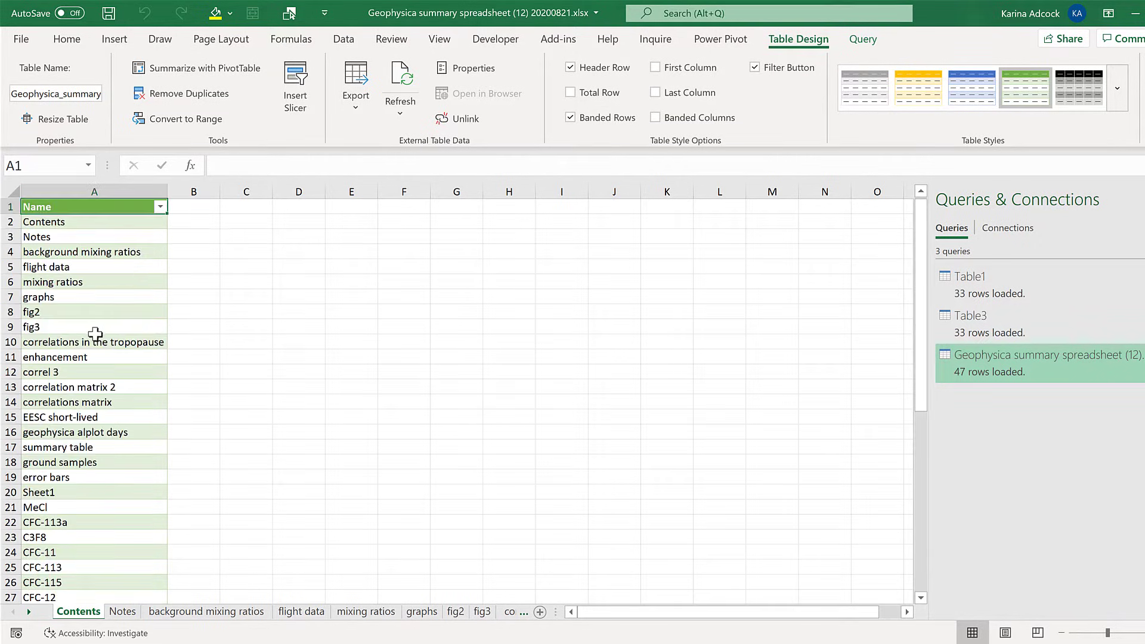
pyautogui.click(197, 207)
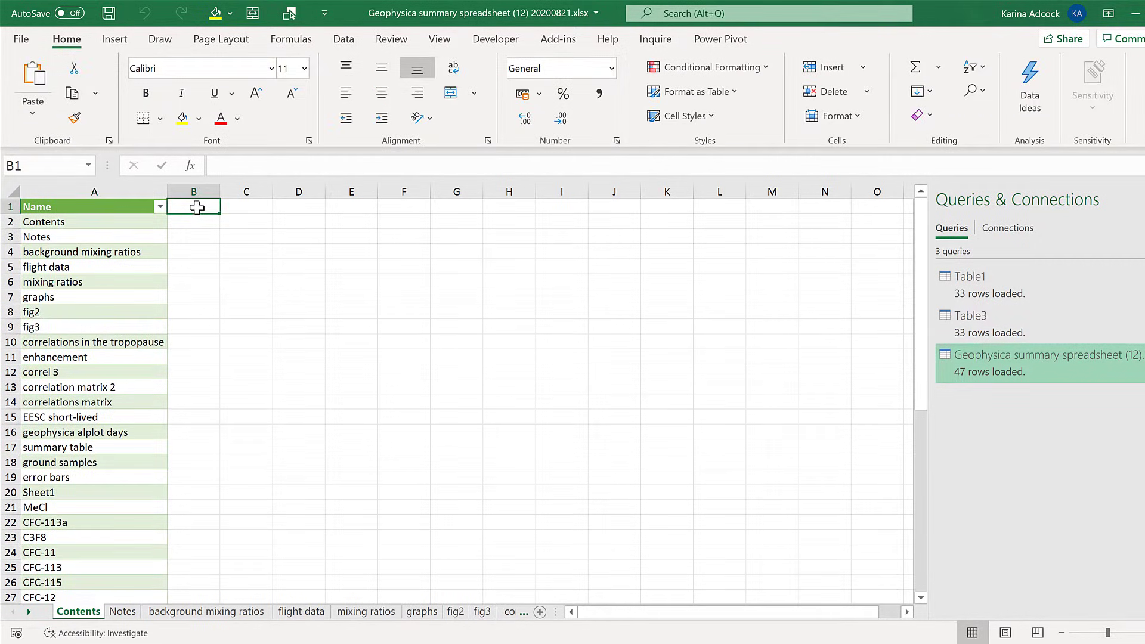
pyautogui.write('Link')
pyautogui.press('Return')
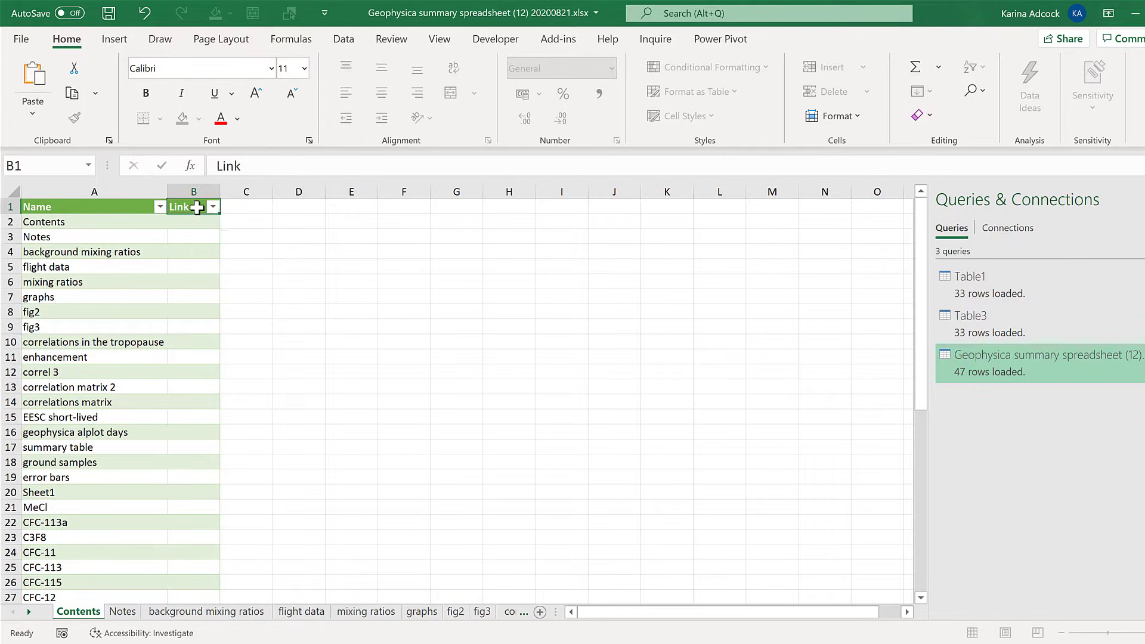
# Enter a test =HYPERLINK('background mixing ratios'!A1) formula in F7
pyautogui.click(424, 298)
pyautogui.write('=hyp')
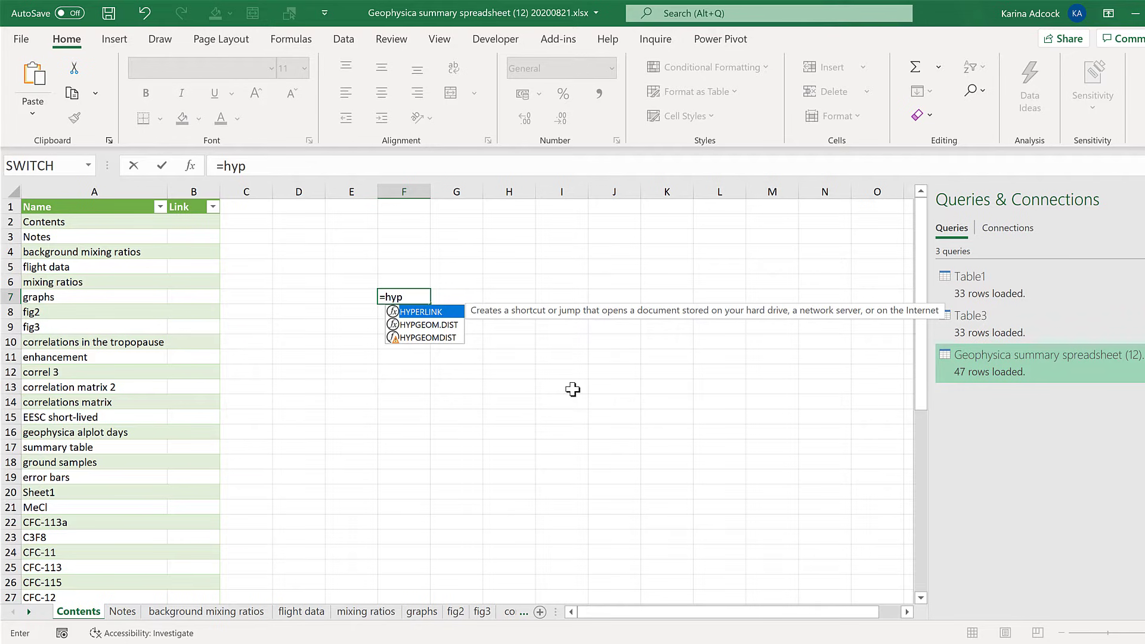
pyautogui.press('Tab')
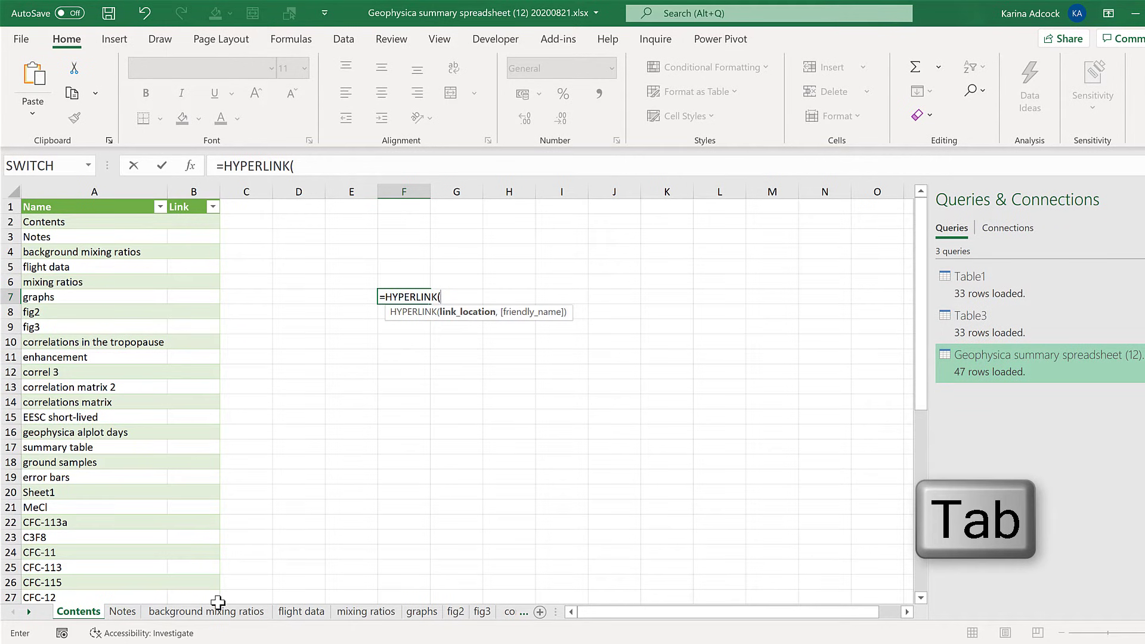
pyautogui.click(205, 611)
pyautogui.click(71, 216)
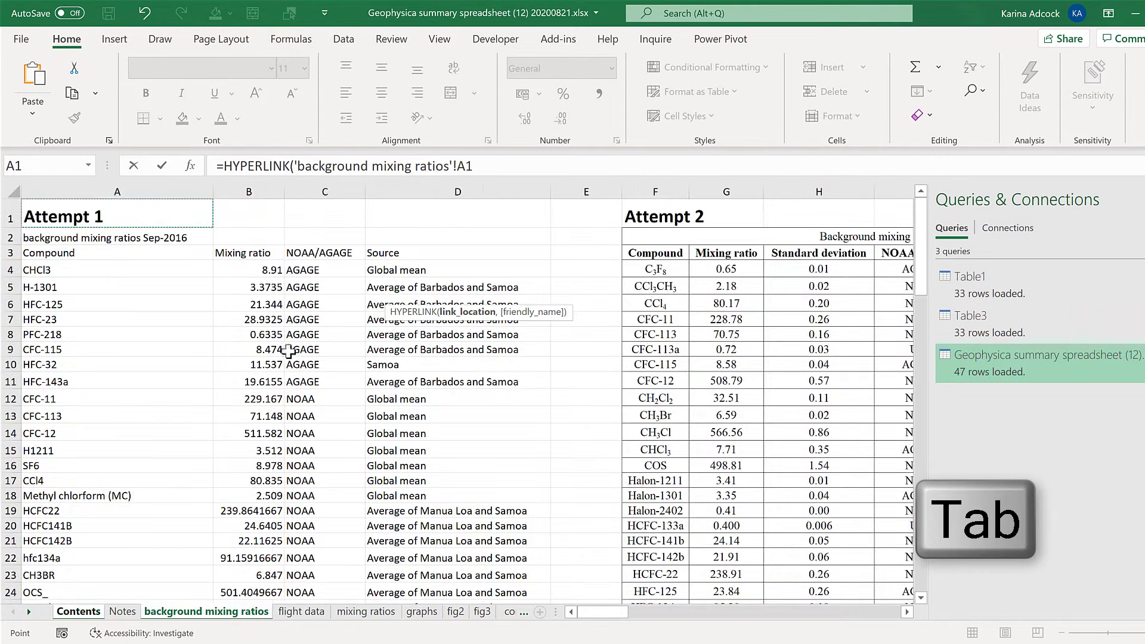
pyautogui.press('Return')
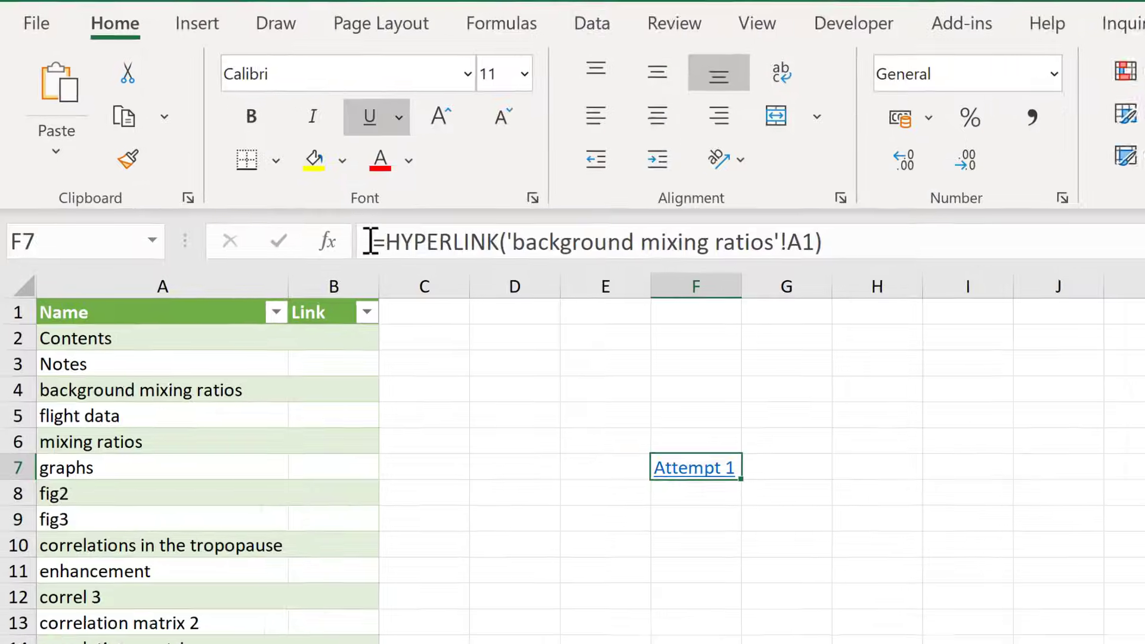
pyautogui.click(216, 166)
pyautogui.press('Return')
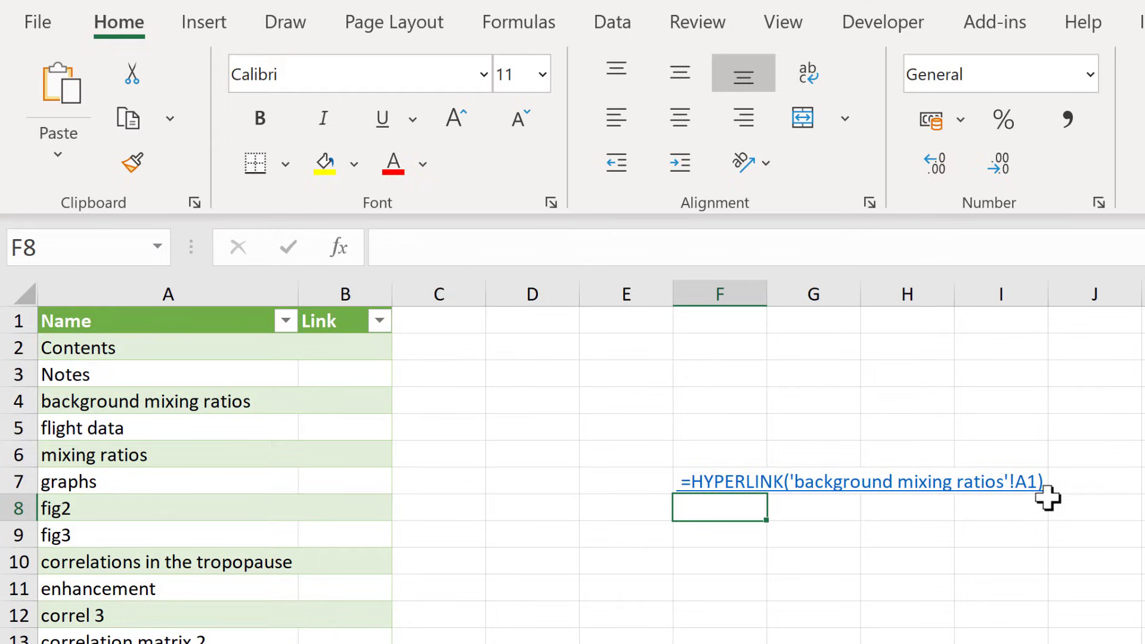
pyautogui.click(340, 352)
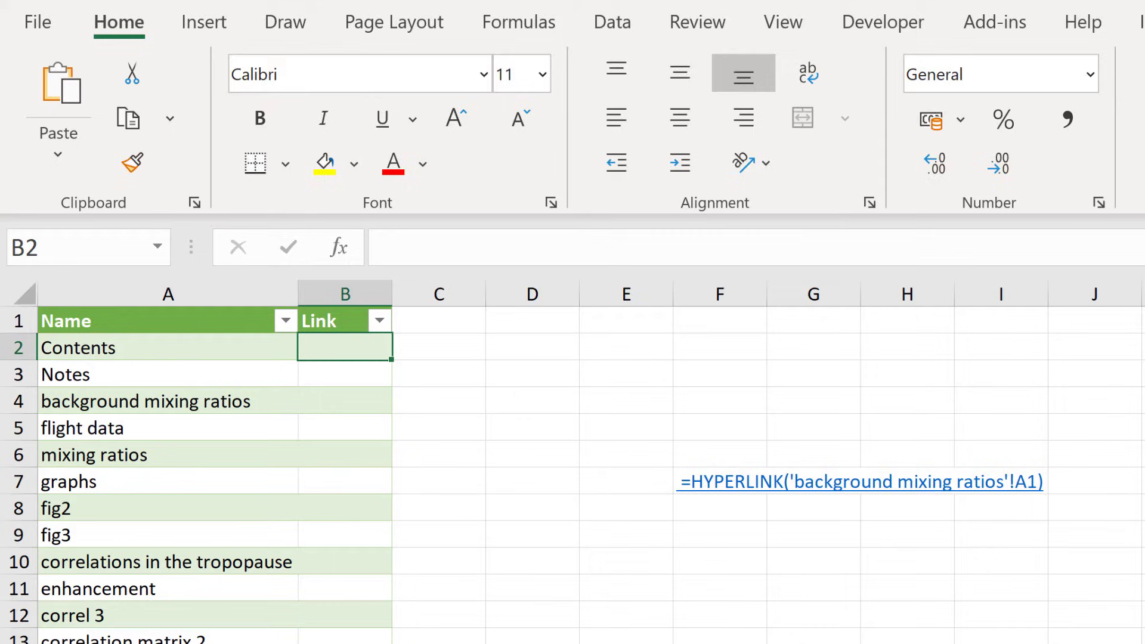
pyautogui.write('=hy')
pyautogui.press('Tab')
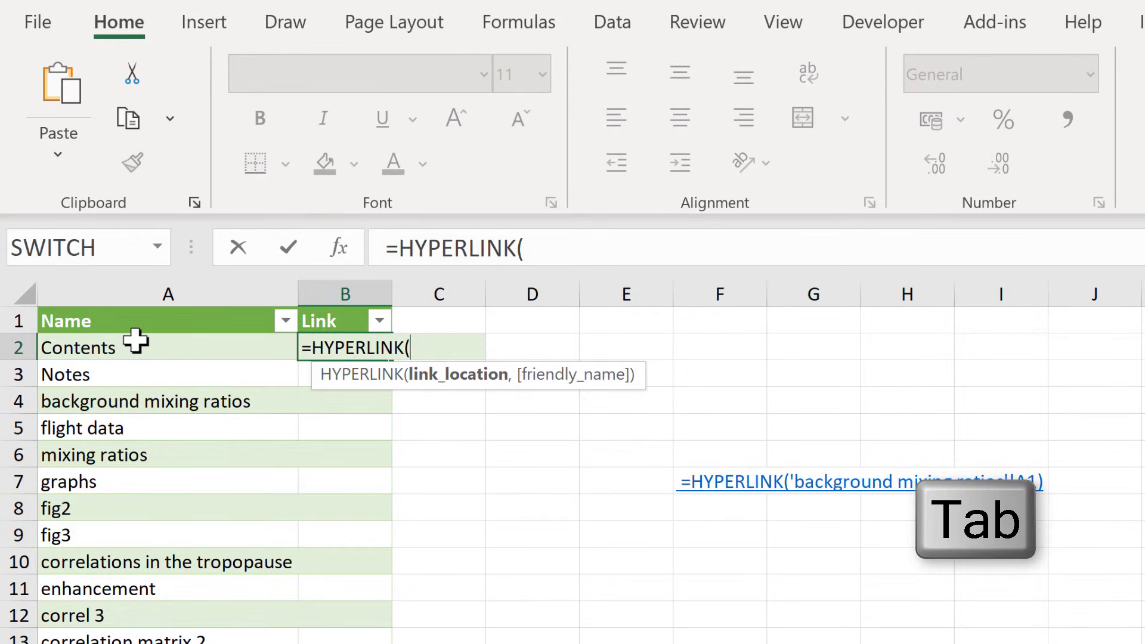
pyautogui.click(135, 340)
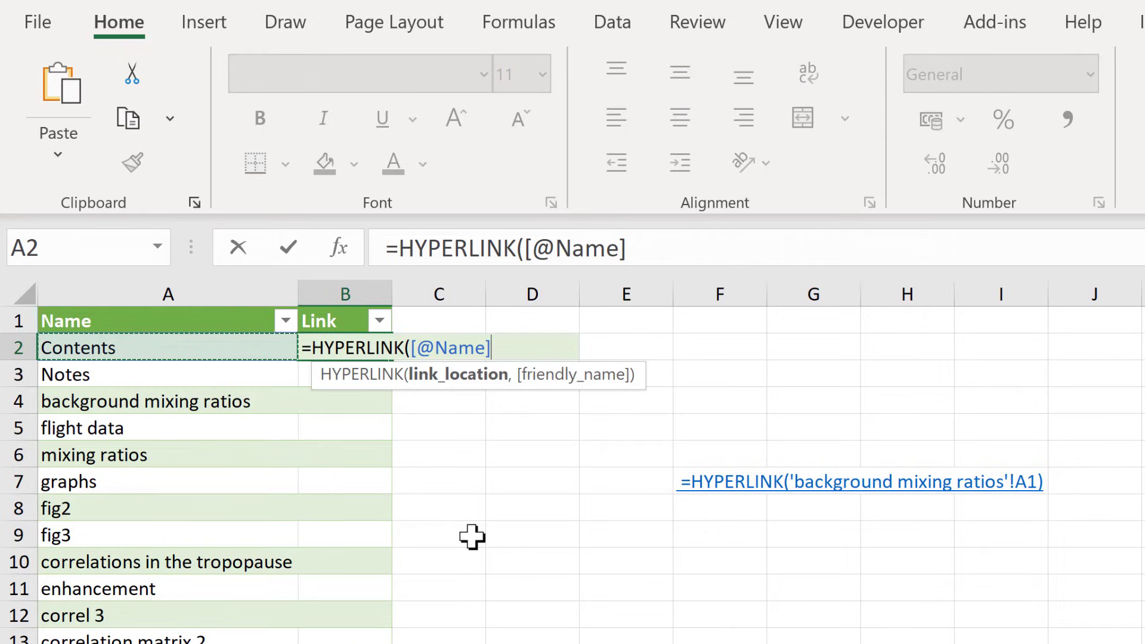
pyautogui.write("'")
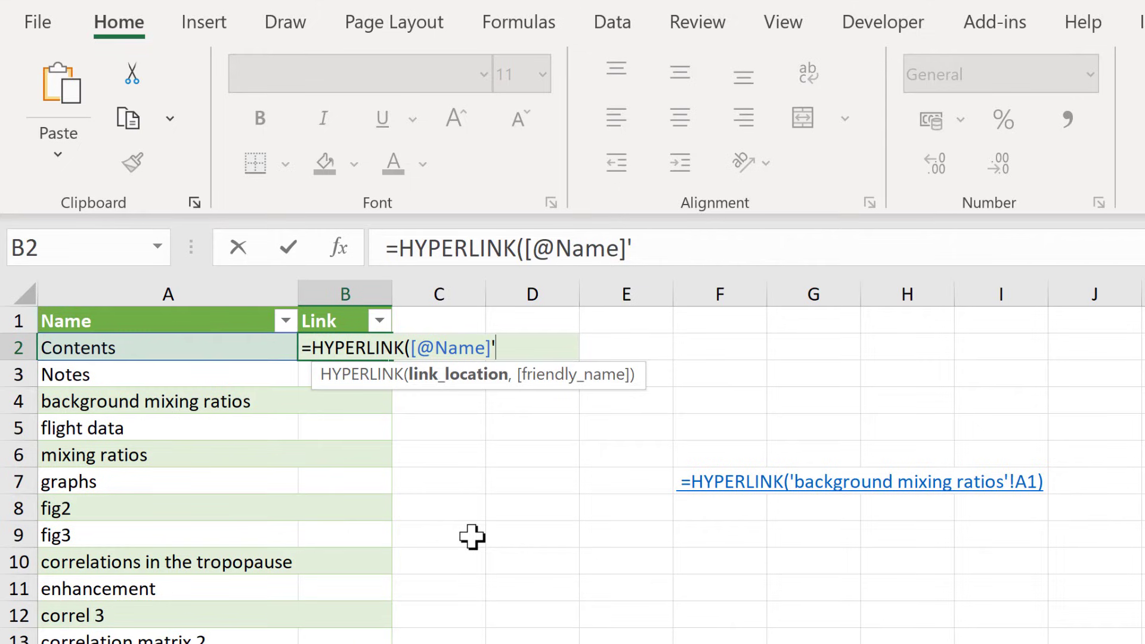
pyautogui.click(411, 348)
pyautogui.write("'")
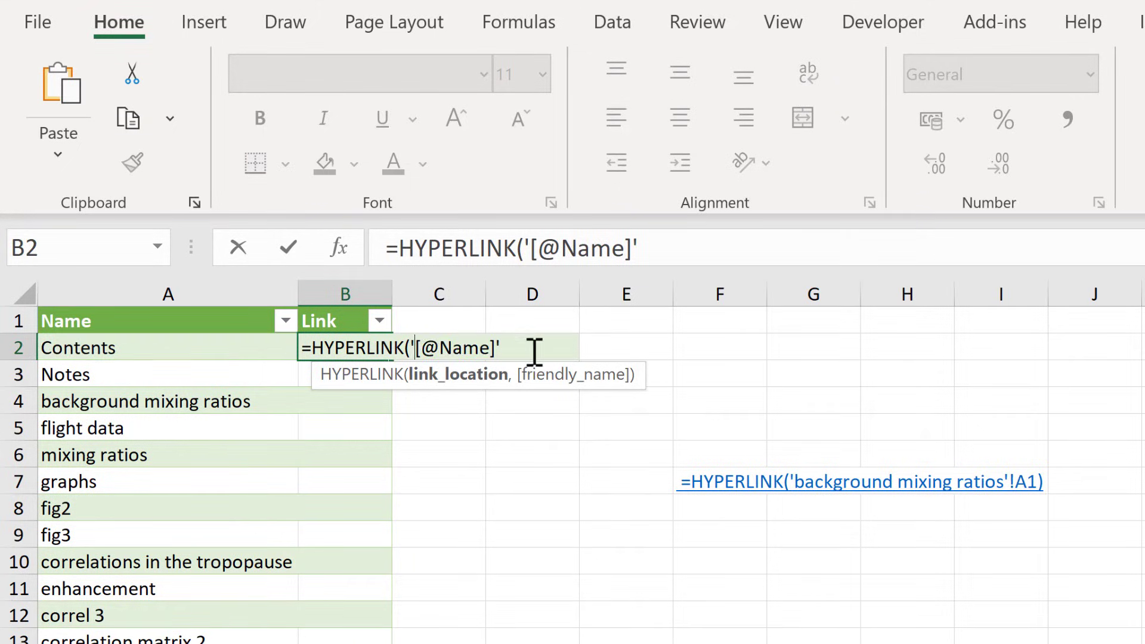
pyautogui.click(533, 349)
pyautogui.write('!A1')
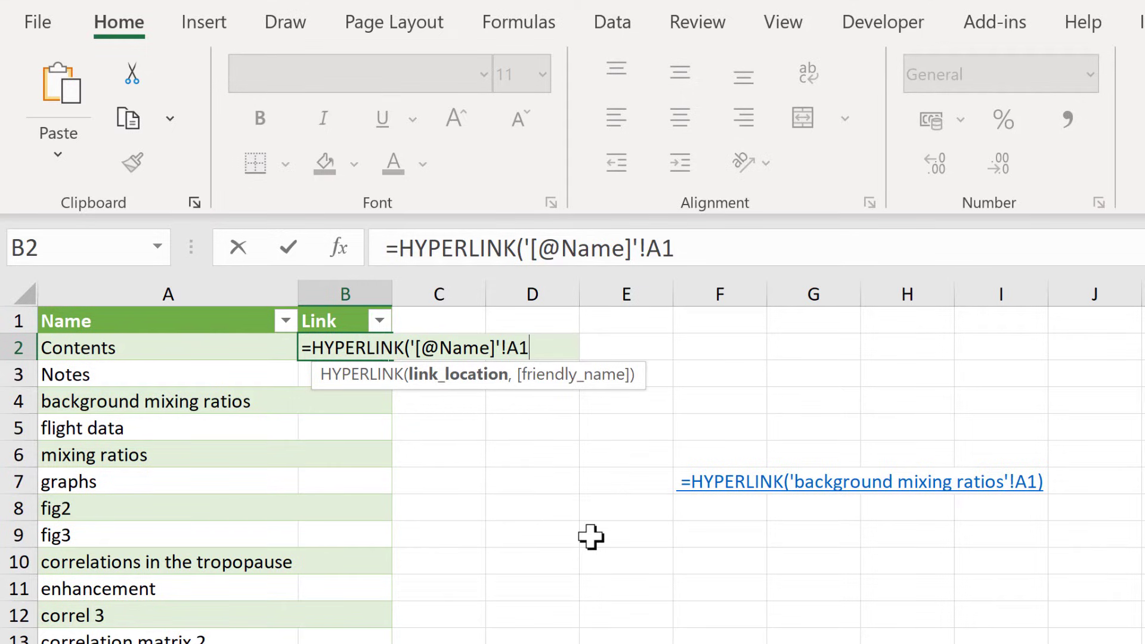
pyautogui.write(')')
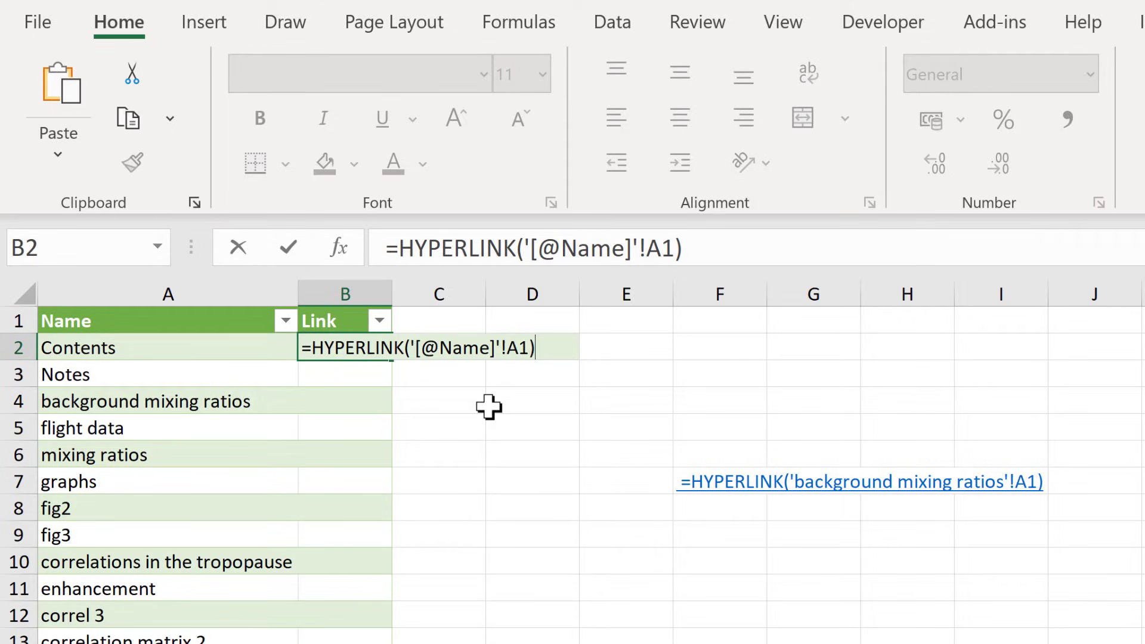
pyautogui.click(498, 346)
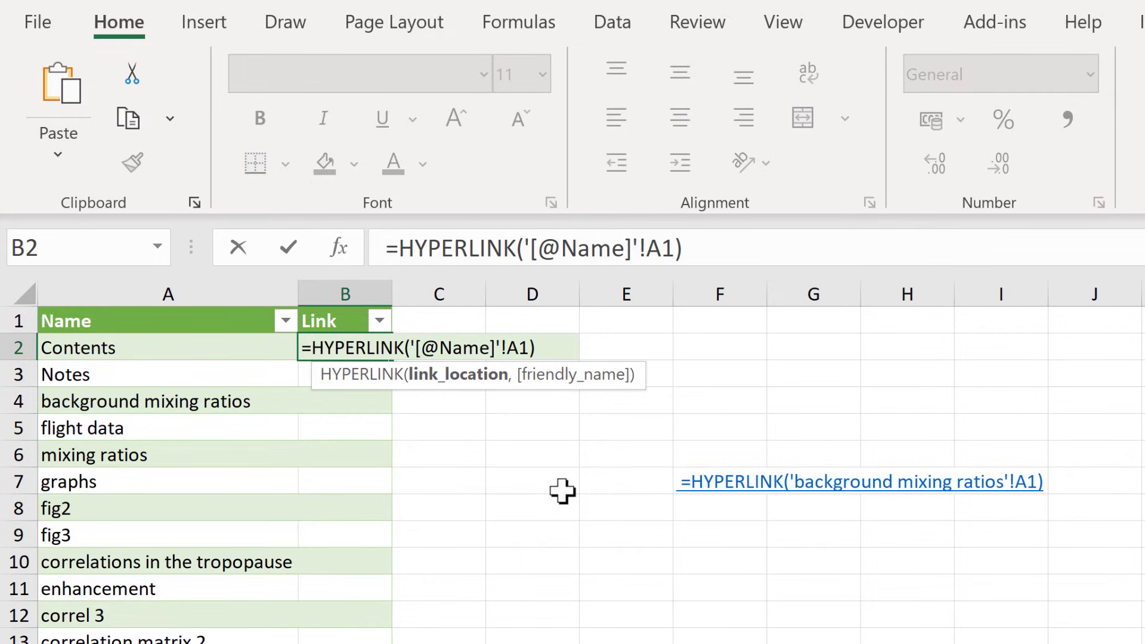
pyautogui.write('"')
pyautogui.press('Right')
pyautogui.press('Right')
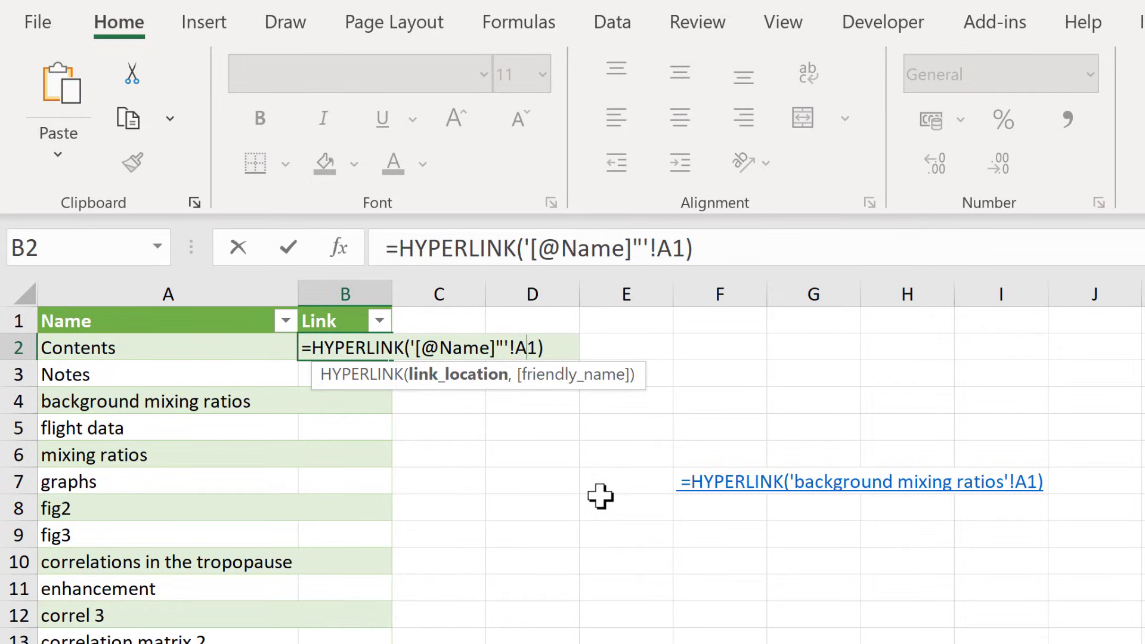
pyautogui.write('"')
pyautogui.press('Left')
pyautogui.press('Left')
pyautogui.press('Left')
pyautogui.press('Left')
pyautogui.press('Left')
pyautogui.press('Left')
pyautogui.write('"')
pyautogui.press('Right')
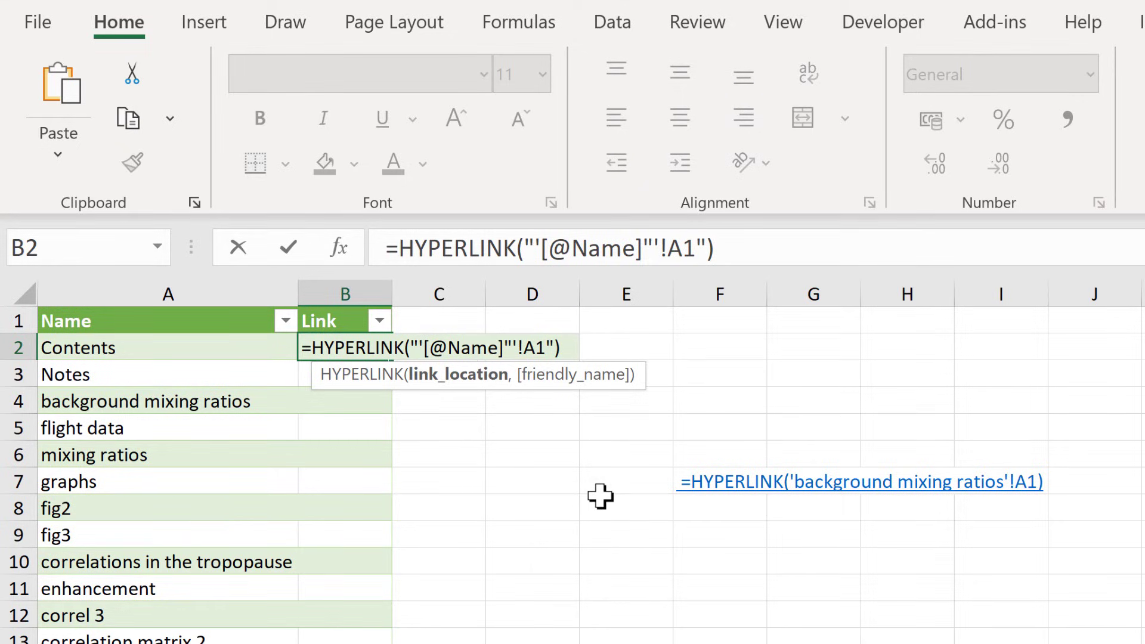
pyautogui.write('"')
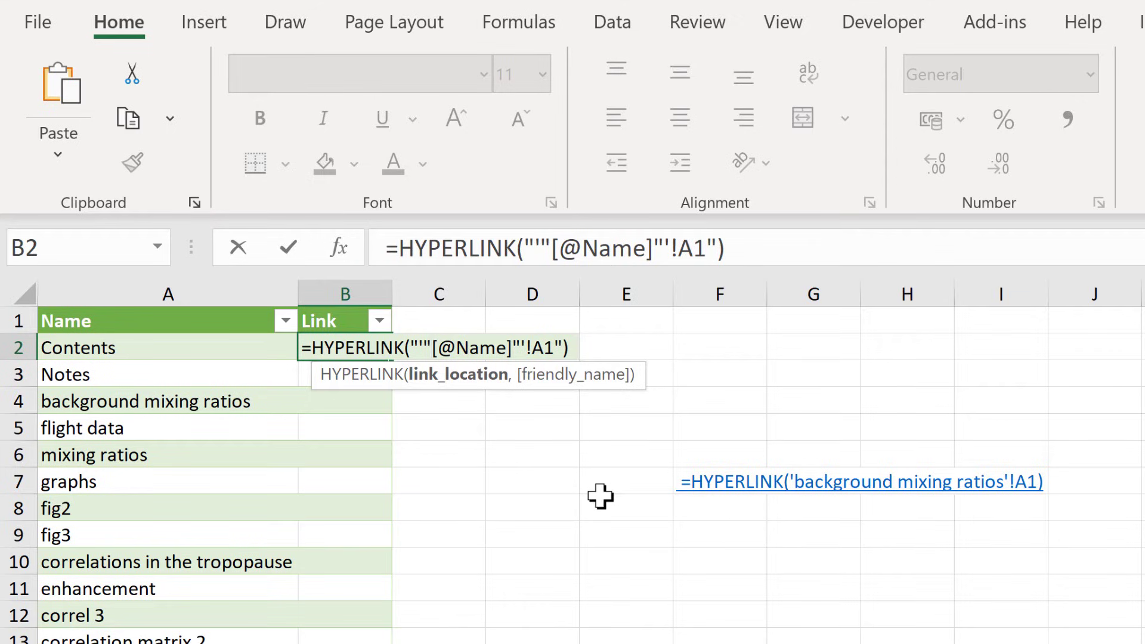
pyautogui.write('&')
pyautogui.press('Right')
pyautogui.press('Right')
pyautogui.press('Right')
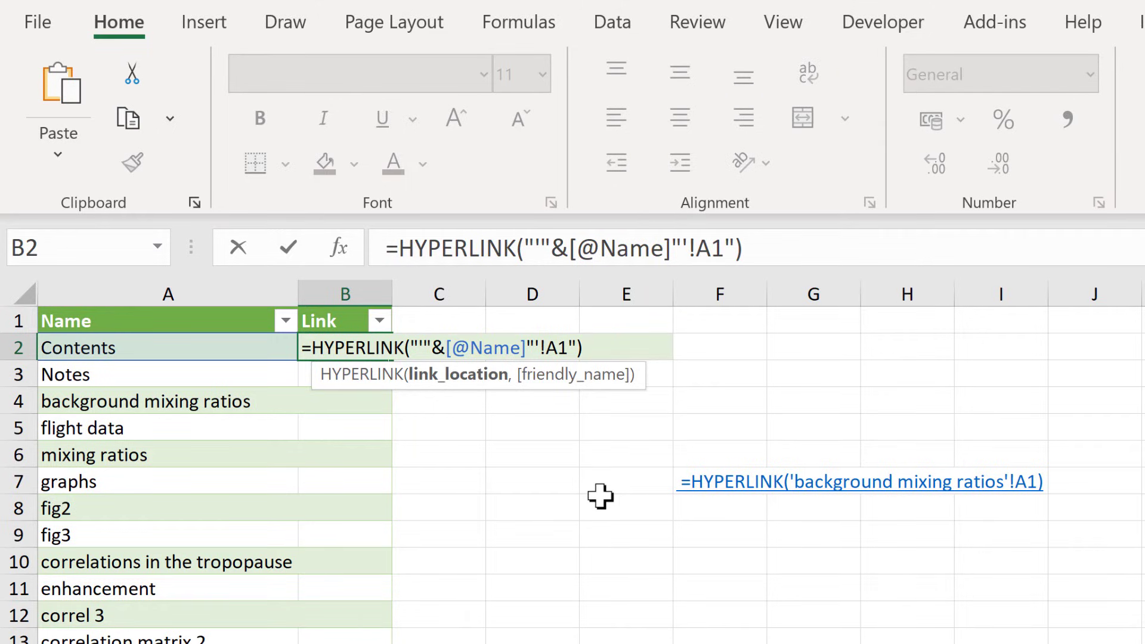
pyautogui.write('&')
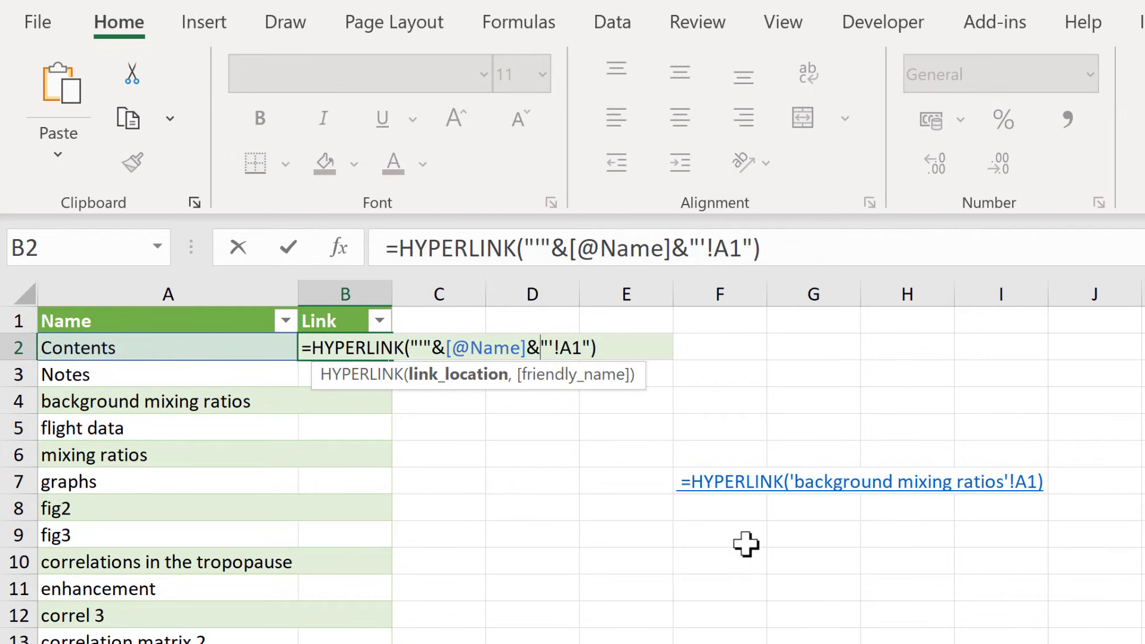
pyautogui.press('Left')
pyautogui.press('Left')
pyautogui.press('Left')
pyautogui.press('Left')
pyautogui.press('Left')
pyautogui.press('Left')
pyautogui.press('Left')
pyautogui.press('Left')
pyautogui.press('Left')
pyautogui.write('#')
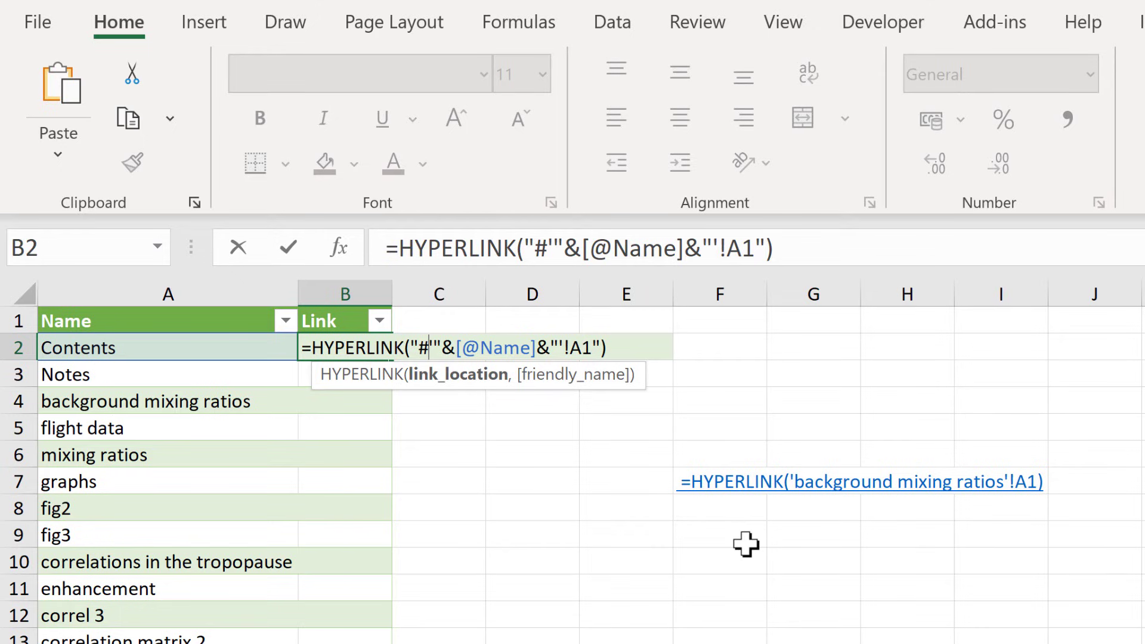
# Fill the Link column, AutoFit column B, and delete the stray F7 test formula
pyautogui.press('Return')
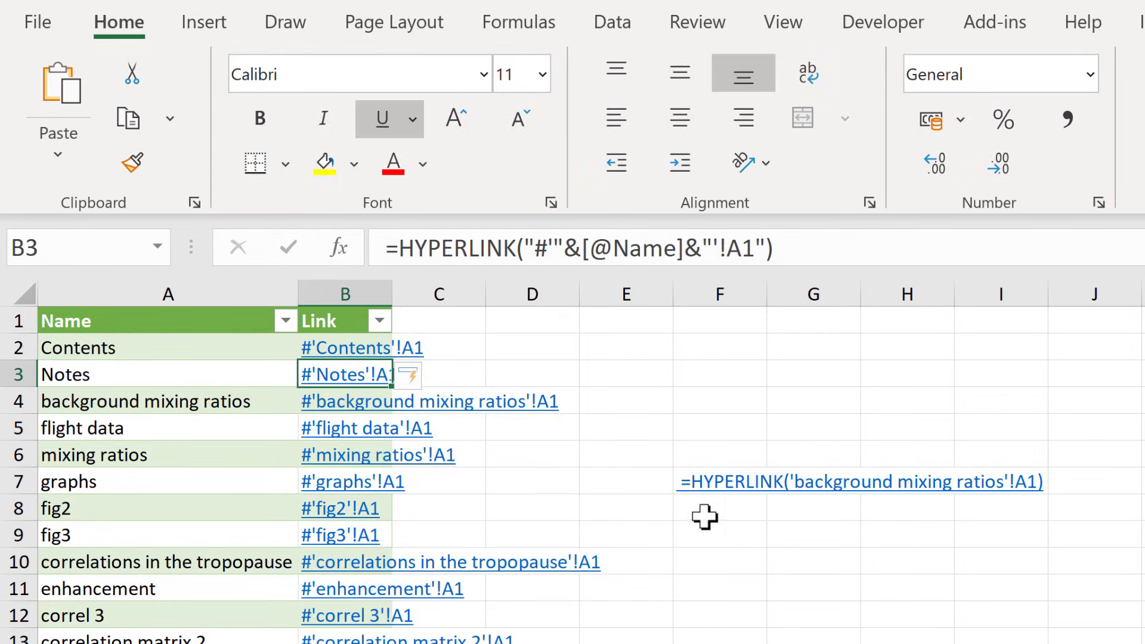
pyautogui.doubleClick(389, 291)
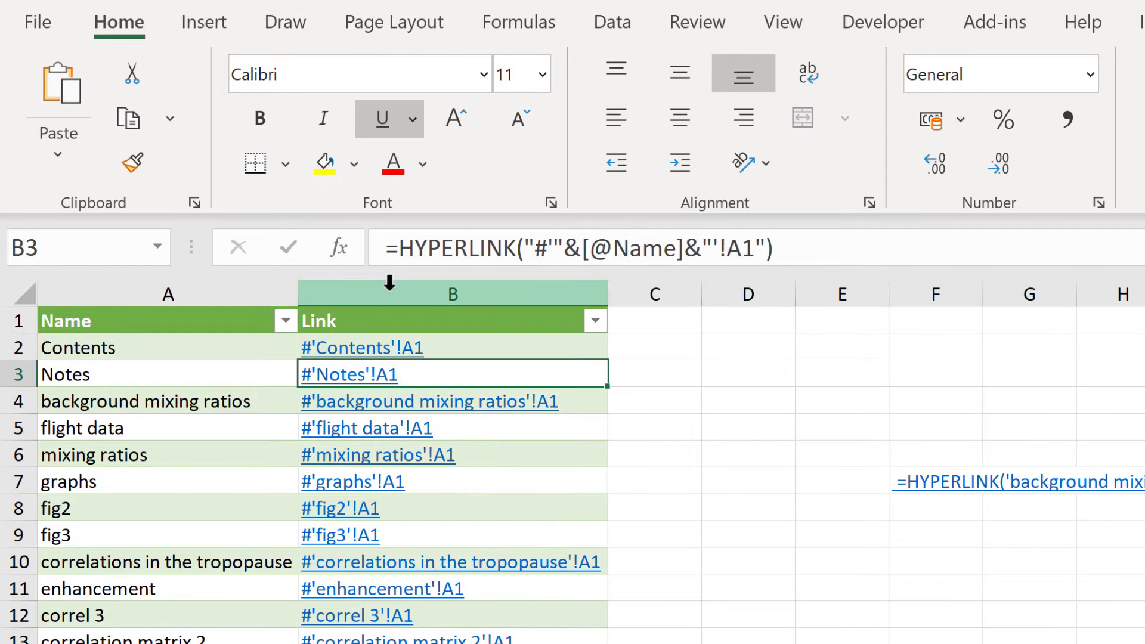
pyautogui.click(938, 451)
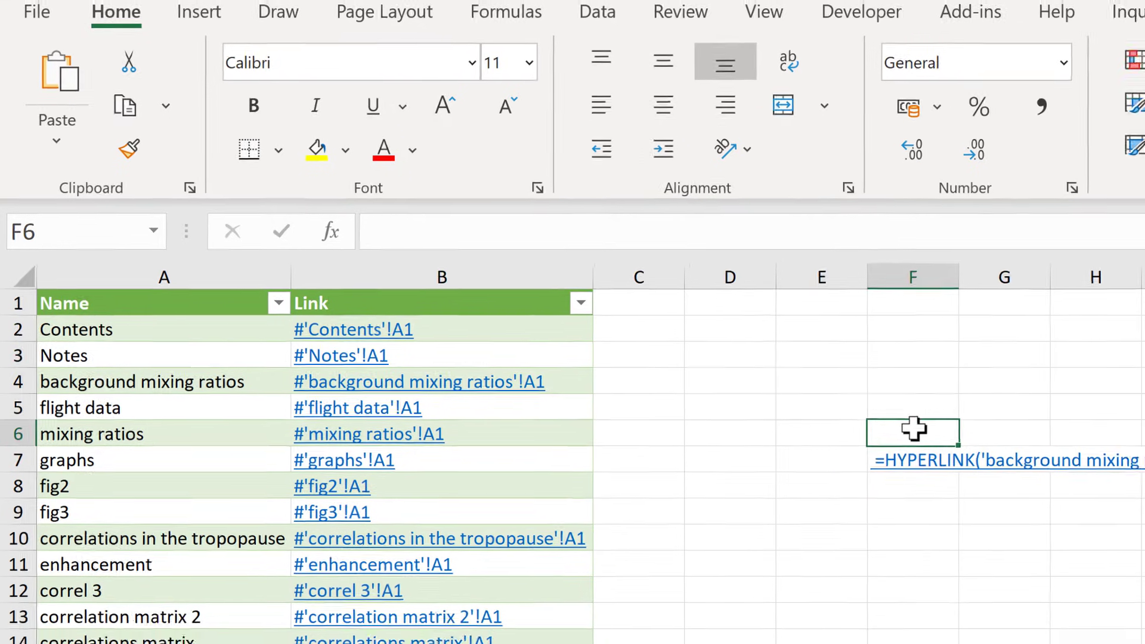
pyautogui.click(913, 457)
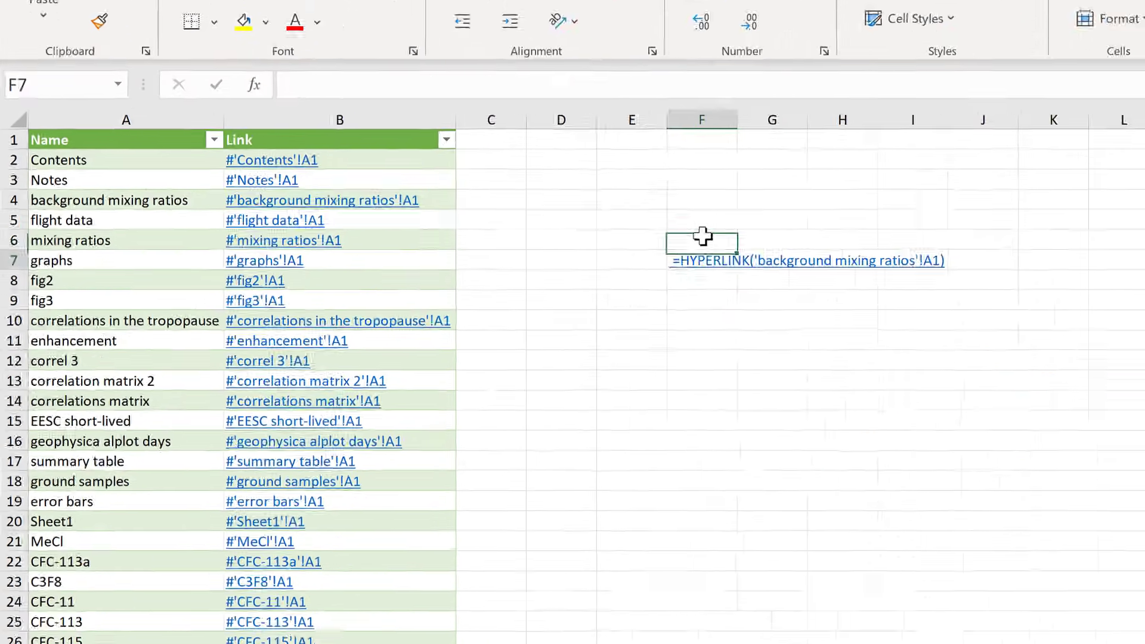
pyautogui.press('Delete')
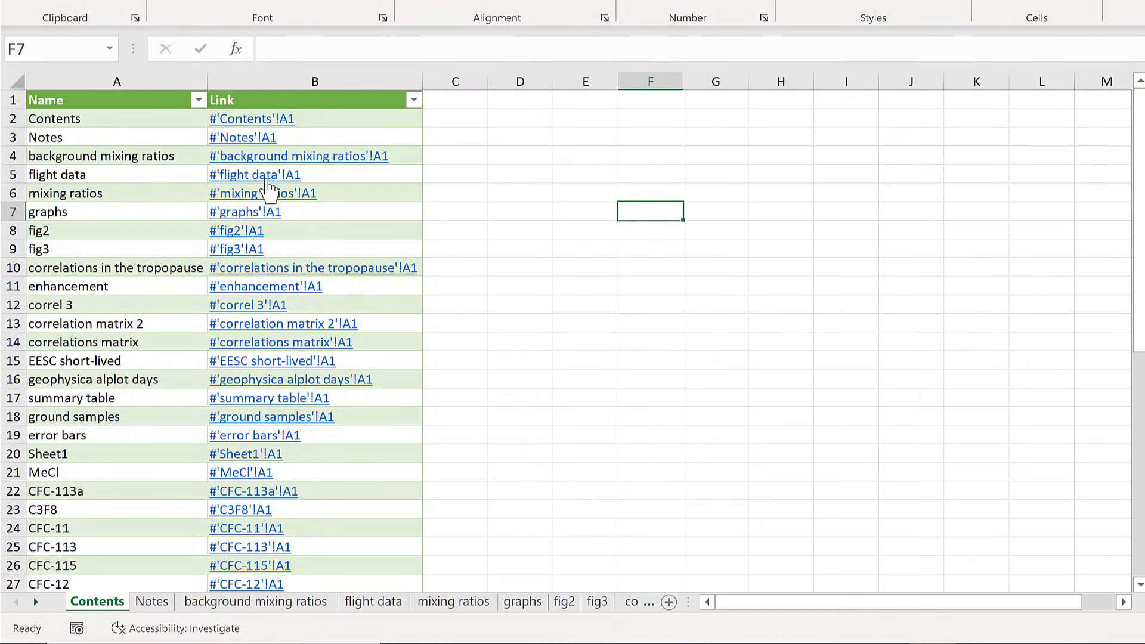
# Test the flight data link, then return to the Contents sheet
pyautogui.click(268, 178)
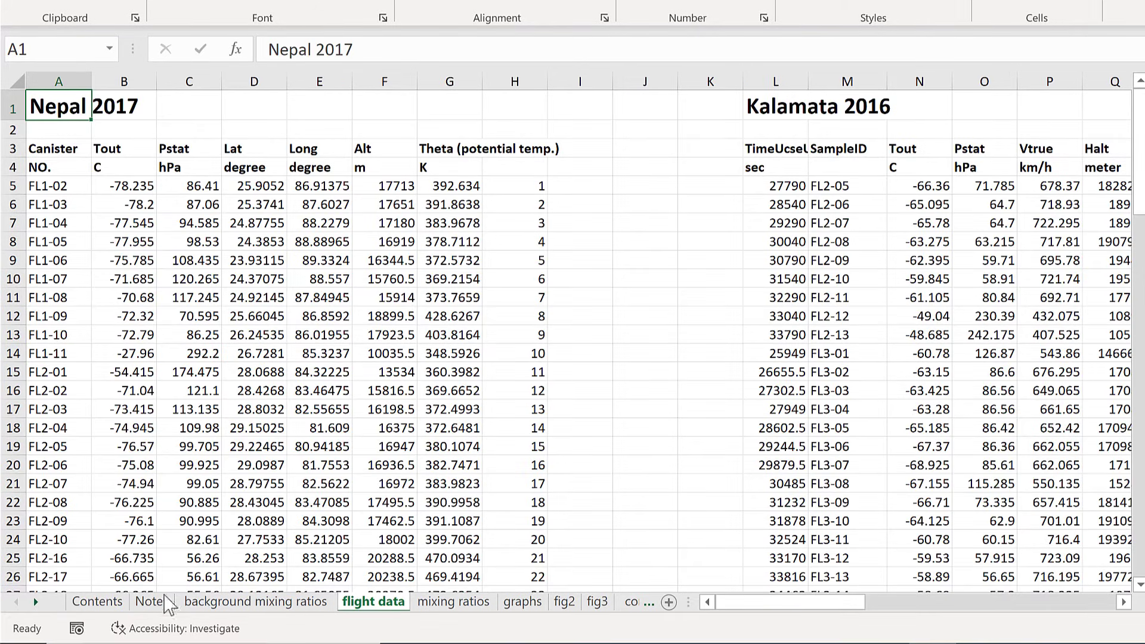
pyautogui.click(101, 602)
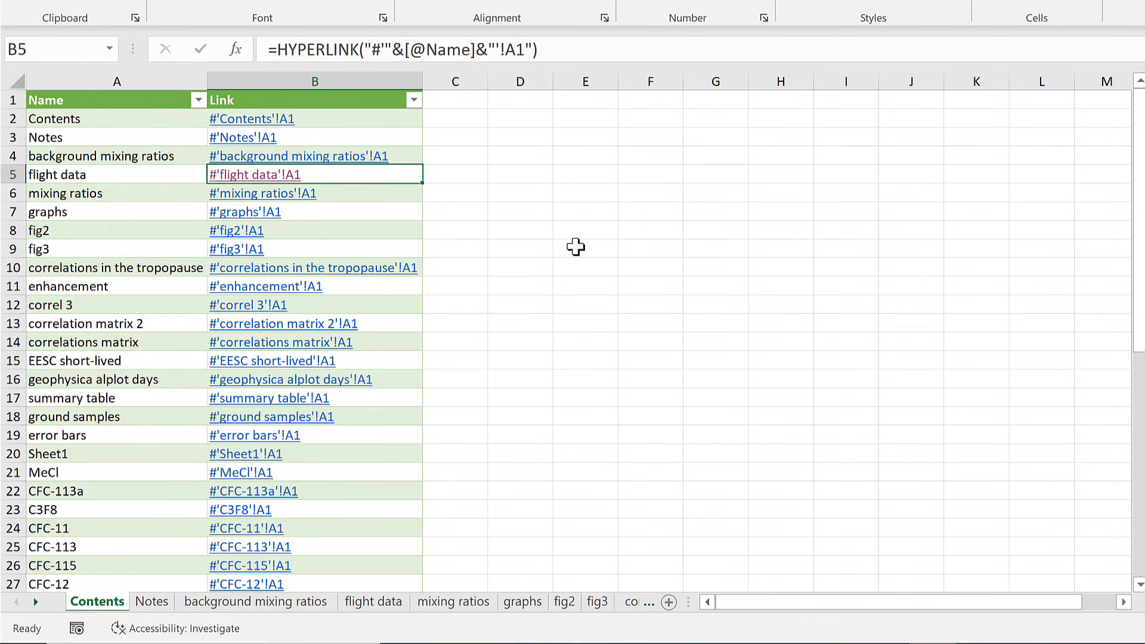
pyautogui.press('Up')
pyautogui.press('Up')
pyautogui.press('Up')
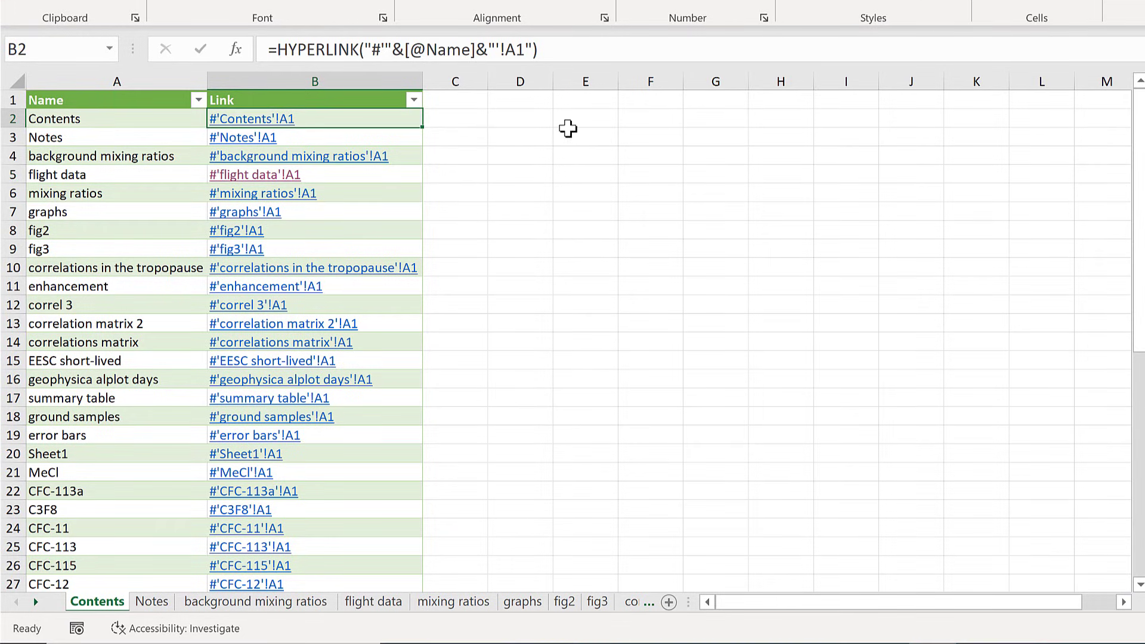
pyautogui.click(532, 50)
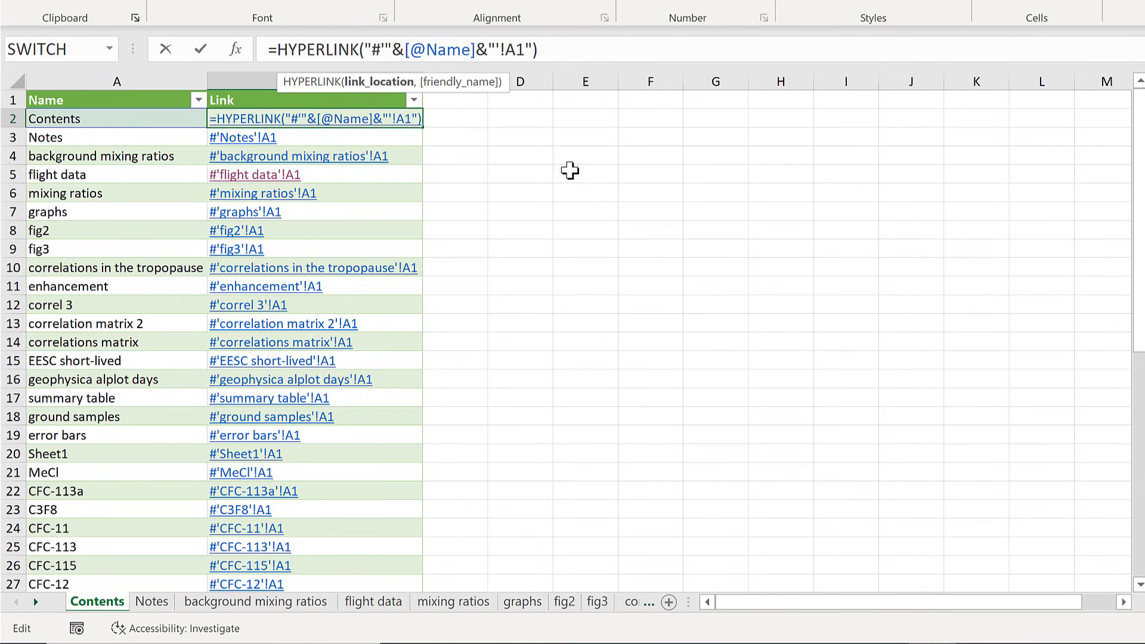
pyautogui.write(',')
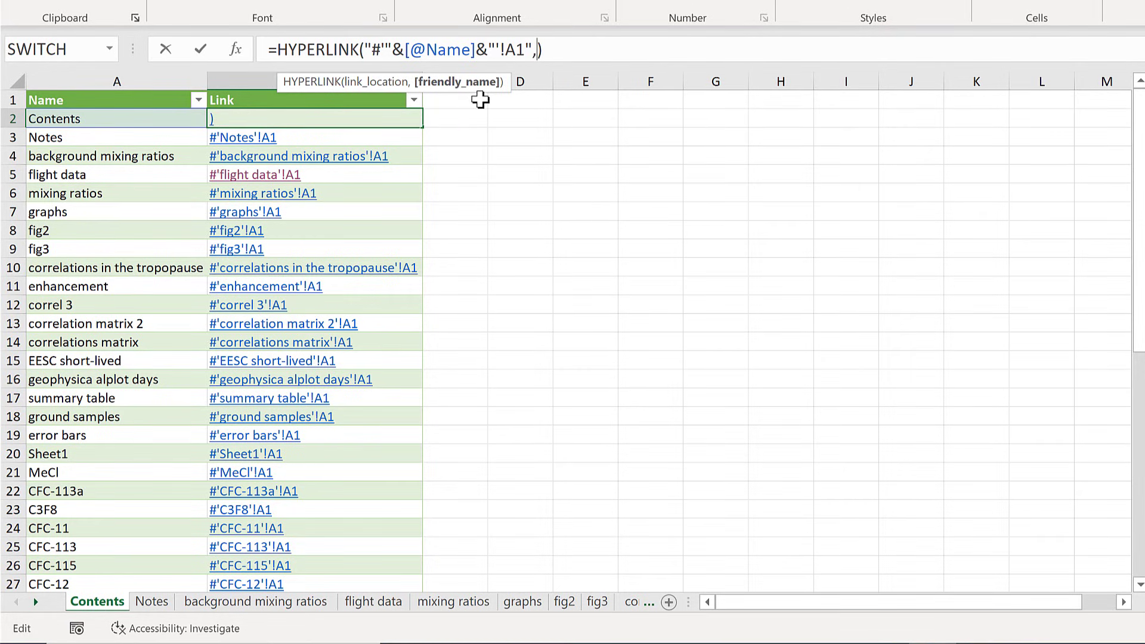
pyautogui.click(168, 118)
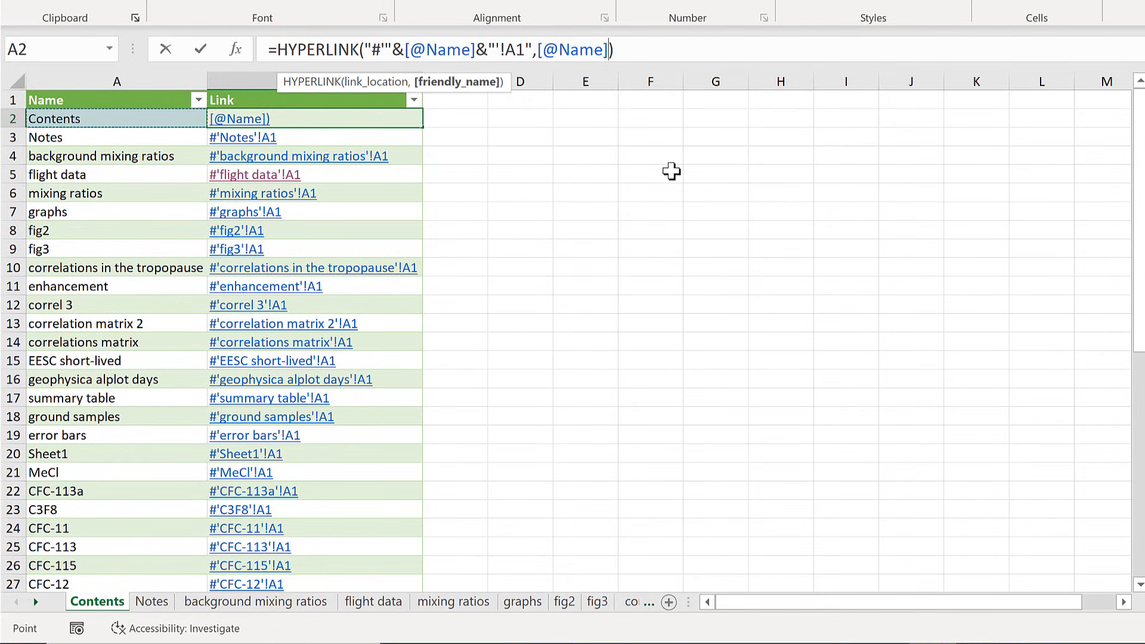
pyautogui.press('Return')
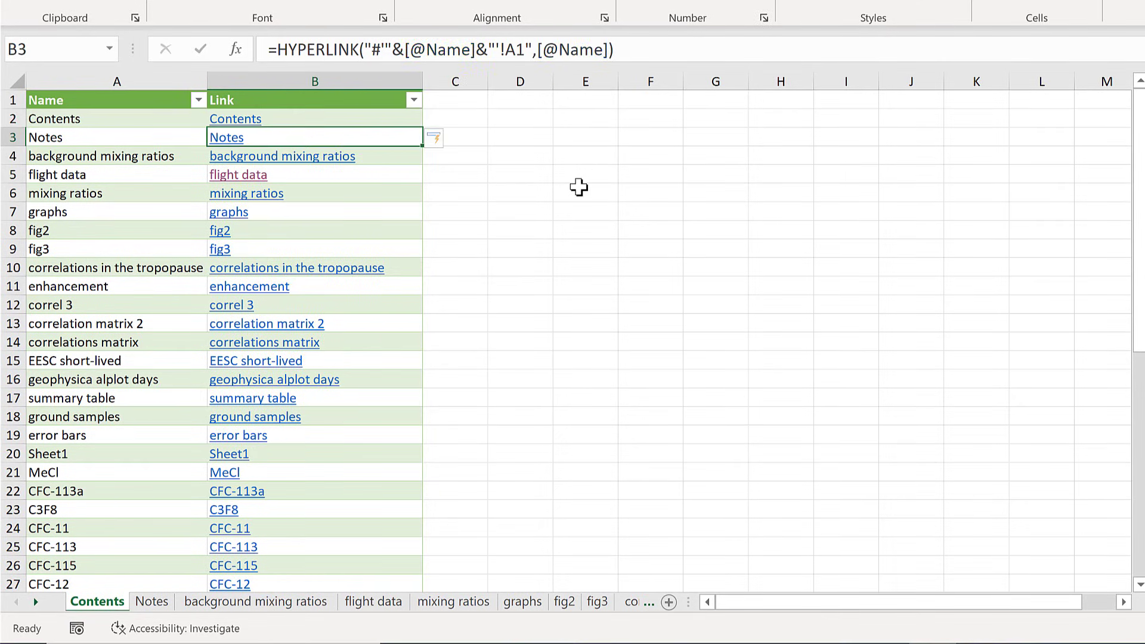
# Follow the mixing ratios link to verify it, then return to Contents
pyautogui.click(578, 187)
pyautogui.click(262, 196)
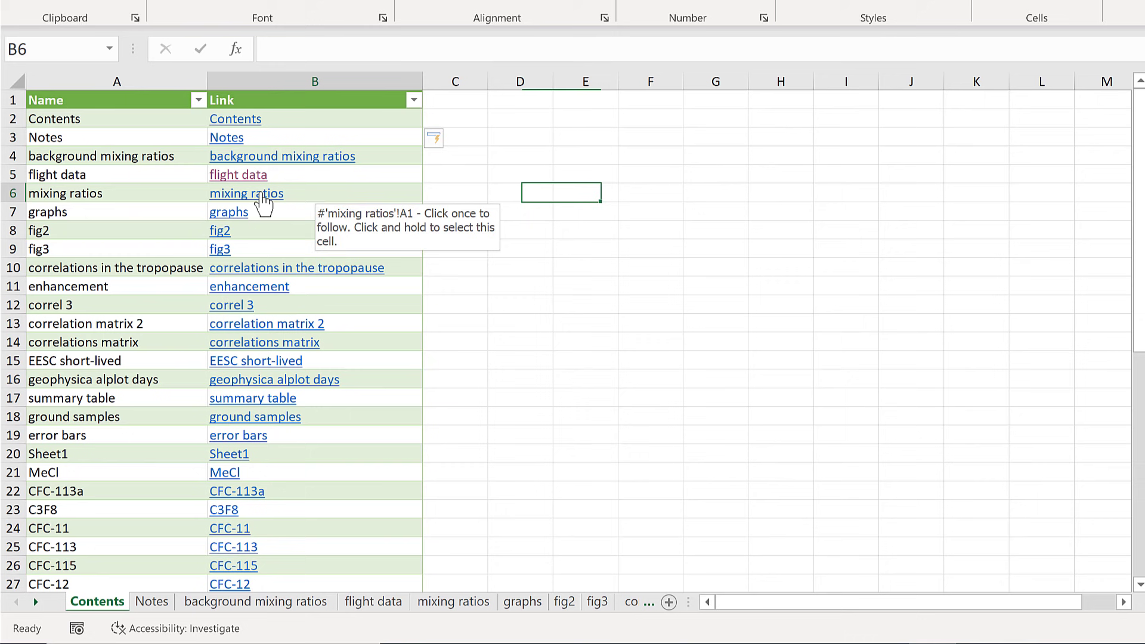
pyautogui.click(263, 197)
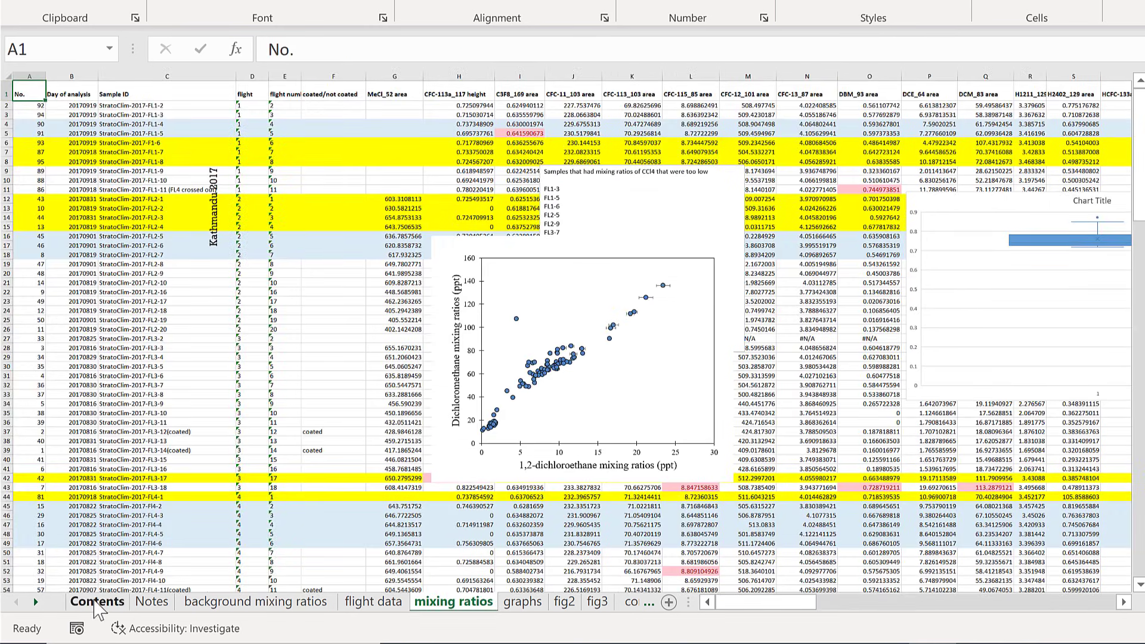
pyautogui.click(97, 602)
# Close the Queries & Connections pane and give the links table style None without filter buttons
pyautogui.click(350, 118)
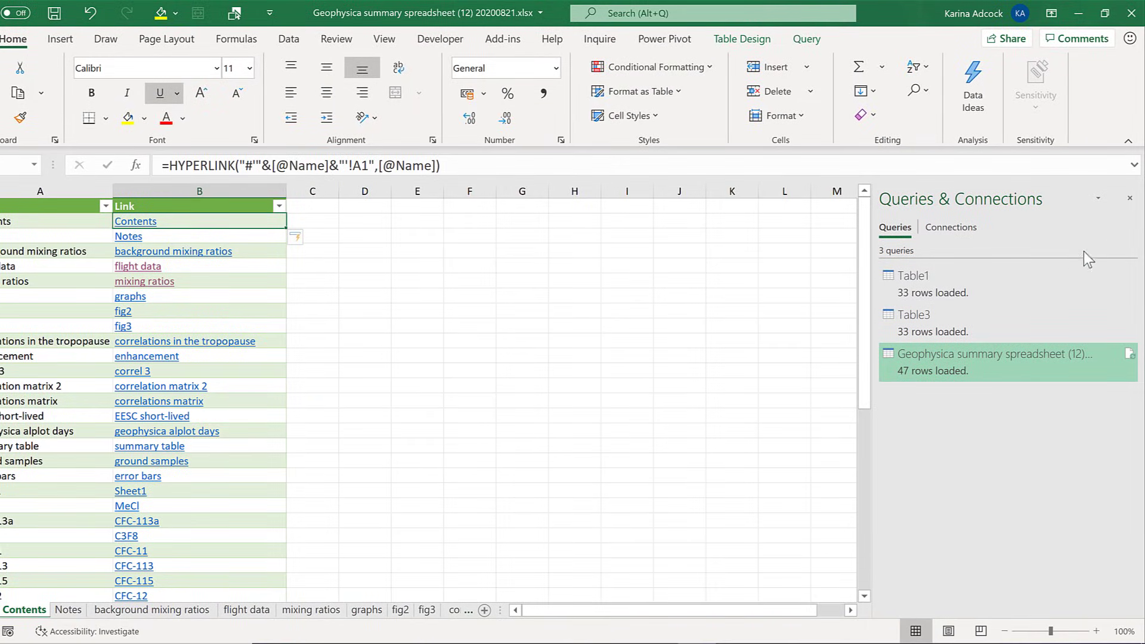
pyautogui.click(1128, 198)
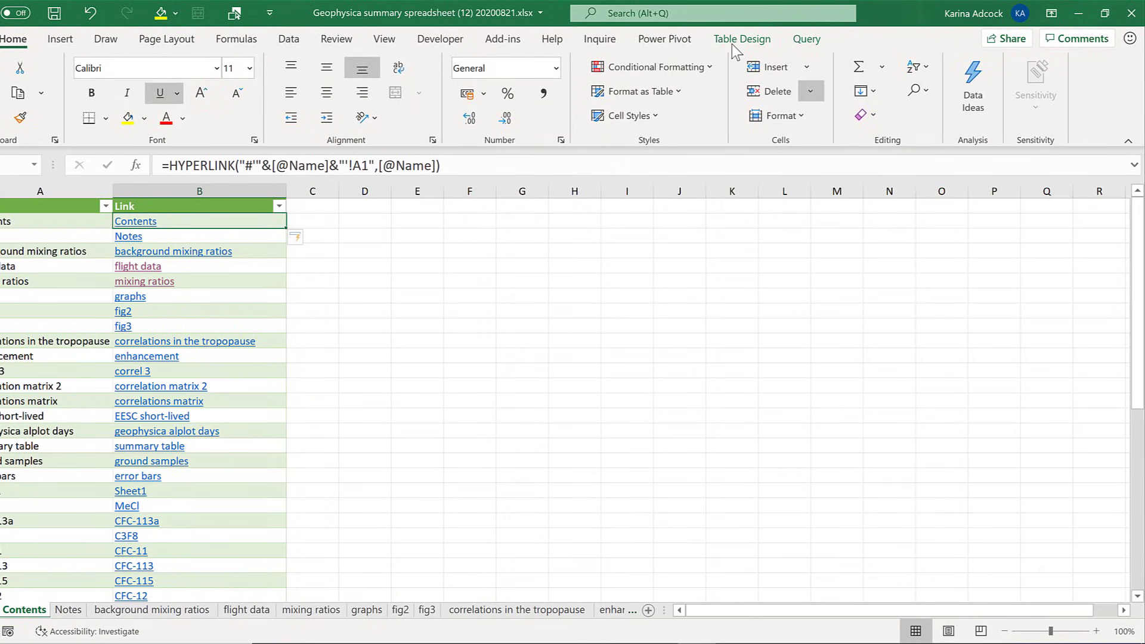
pyautogui.click(736, 40)
pyautogui.click(1124, 122)
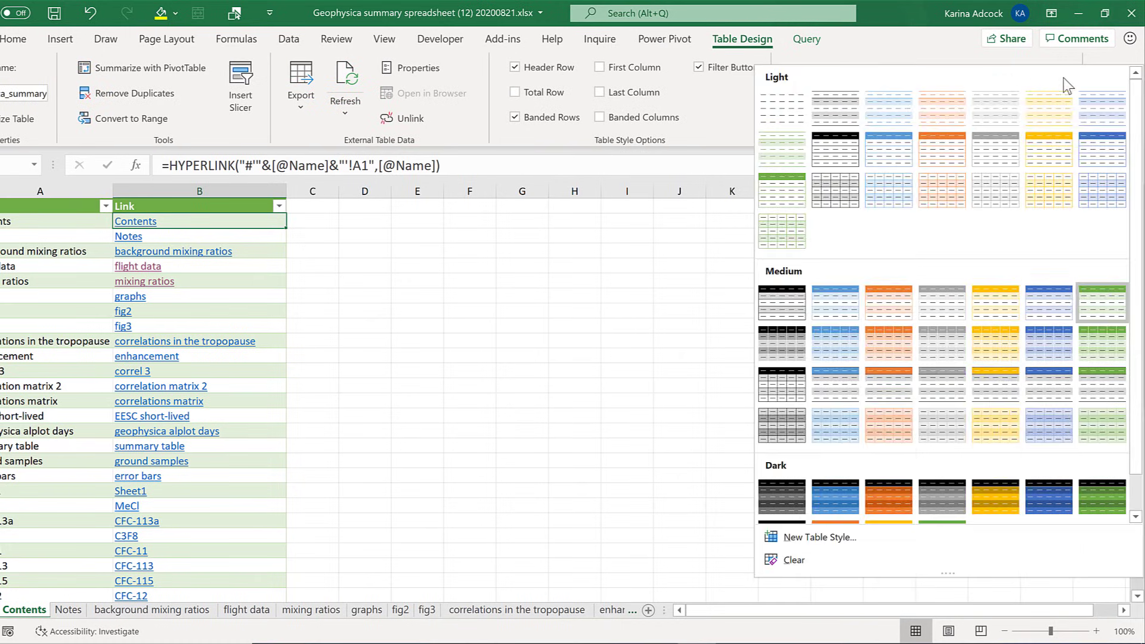
pyautogui.click(792, 100)
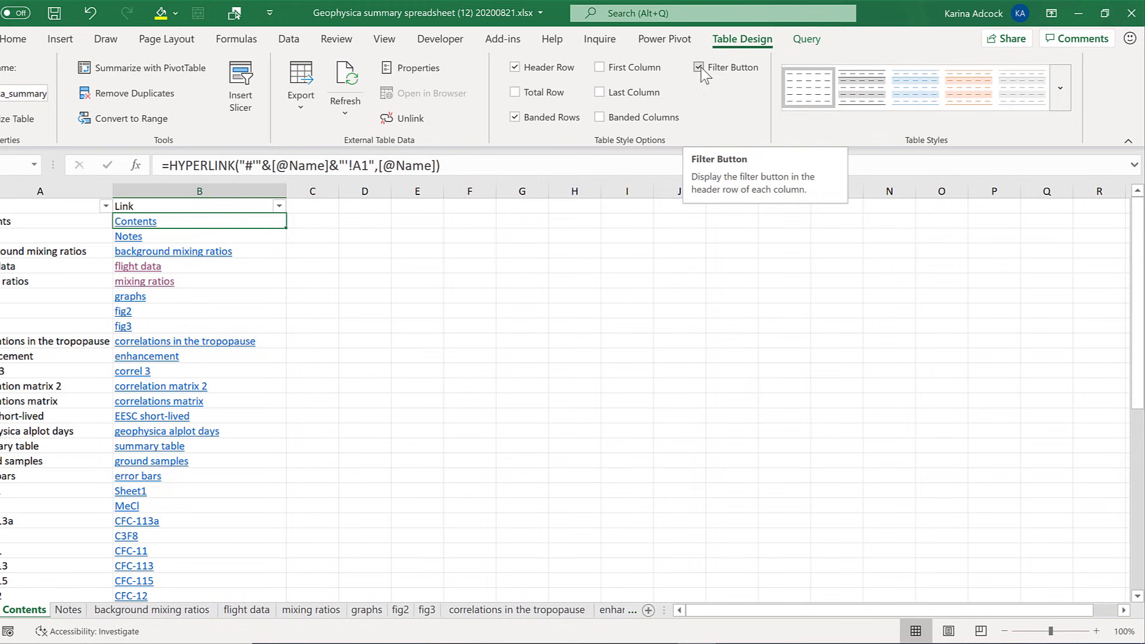
pyautogui.click(699, 67)
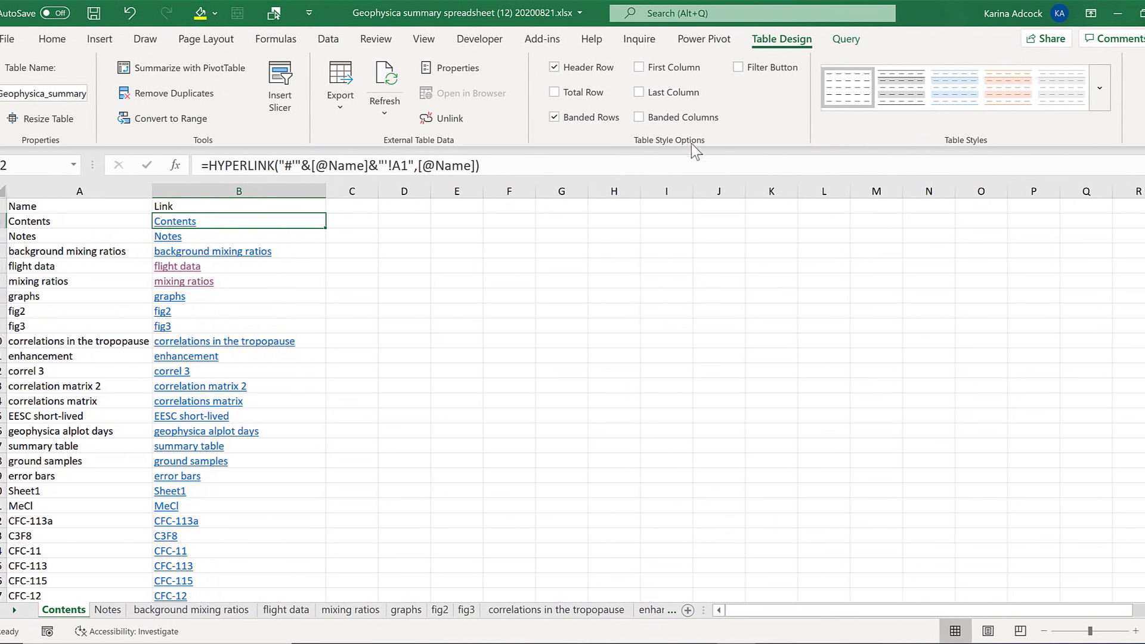
# Make the Name and Link header cells (A1:B1) bold
pyautogui.click(84, 198)
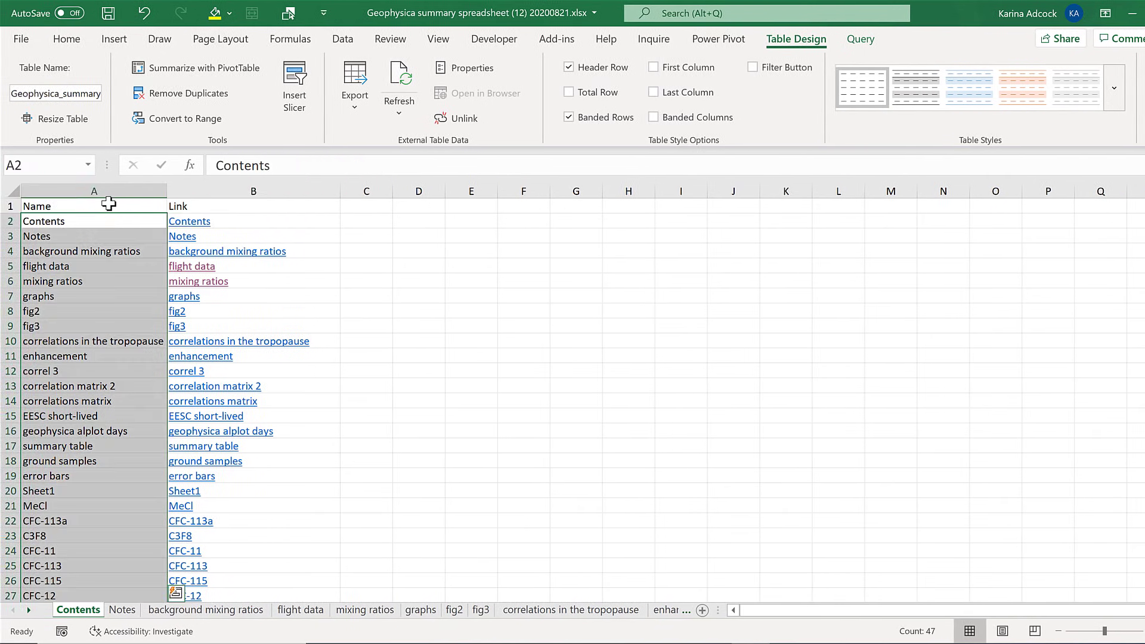
pyautogui.moveTo(105, 203); pyautogui.dragTo(173, 204)
pyautogui.click(62, 44)
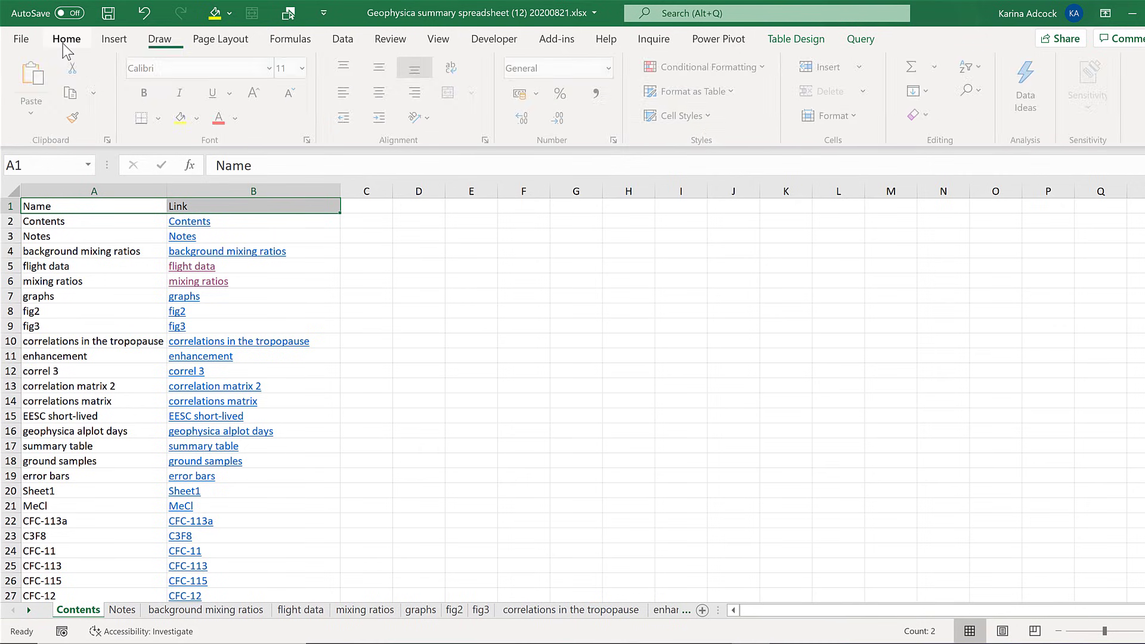
pyautogui.click(149, 90)
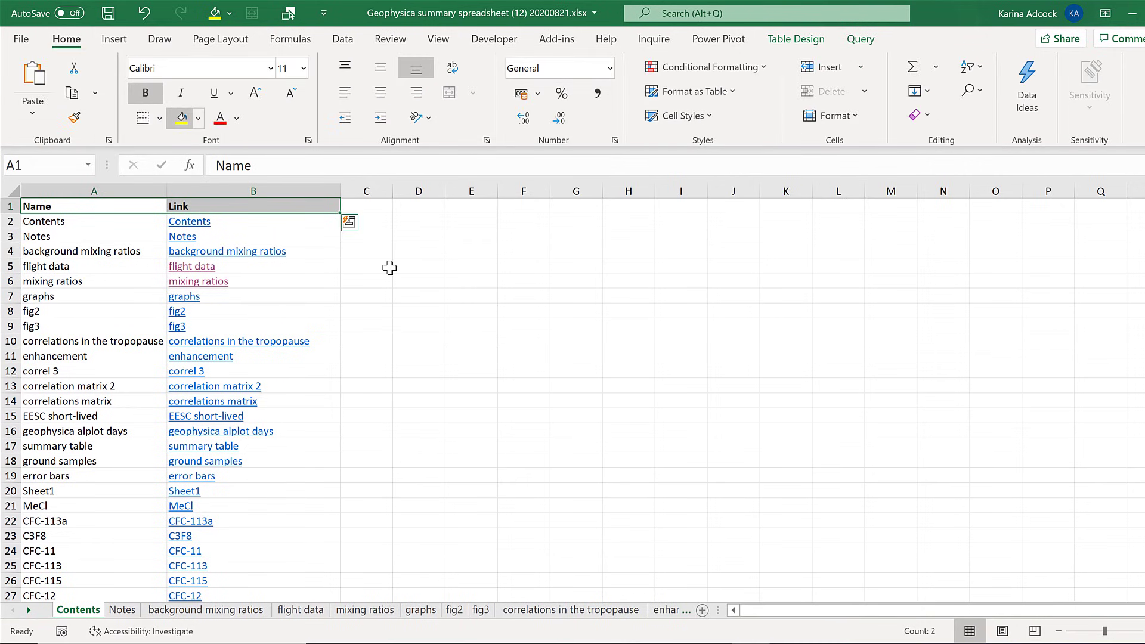
pyautogui.click(428, 270)
pyautogui.scroll(-7, 374, 278)
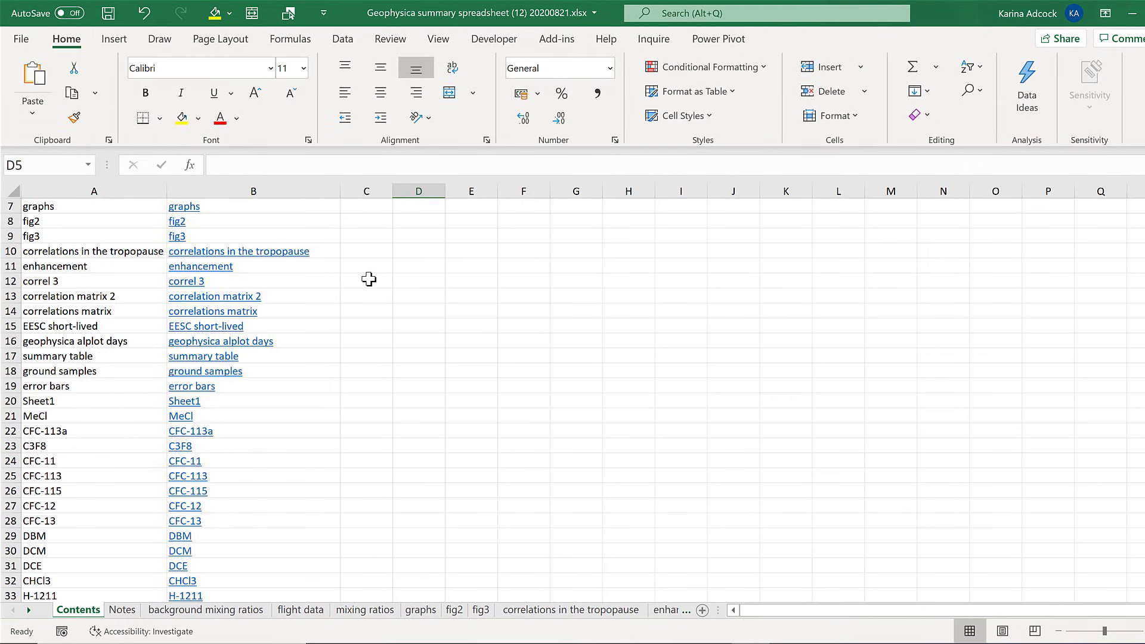
pyautogui.scroll(-3, 358, 286)
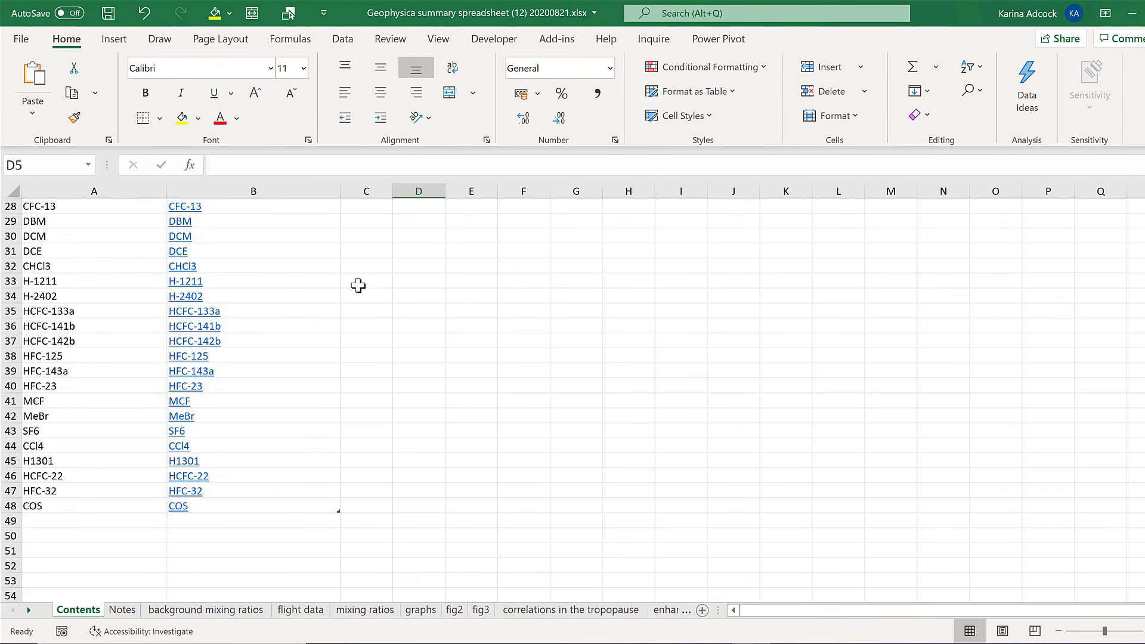
pyautogui.scroll(2, 357, 289)
pyautogui.scroll(8, 358, 292)
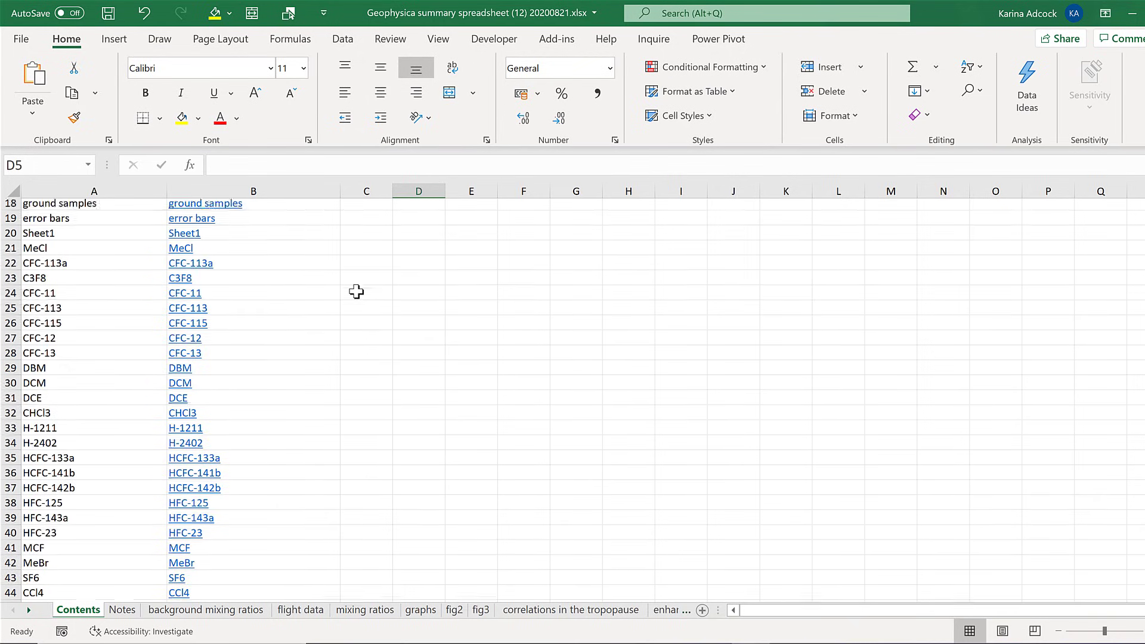